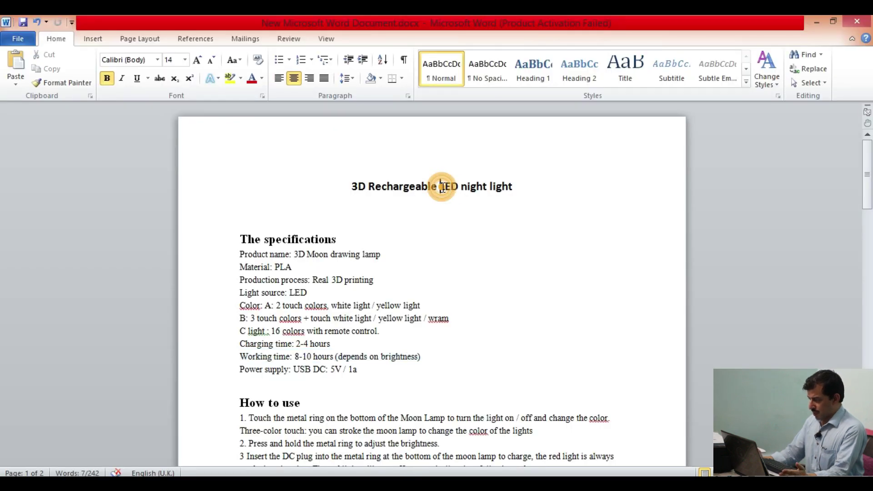
- Copy the heading "3D Rechargeable LED night light" from the Word document into the new Shopify product's title
{"action": "triple_click", "coordinate": [442, 187]}
{"action": "key", "text": "ctrl+c"}
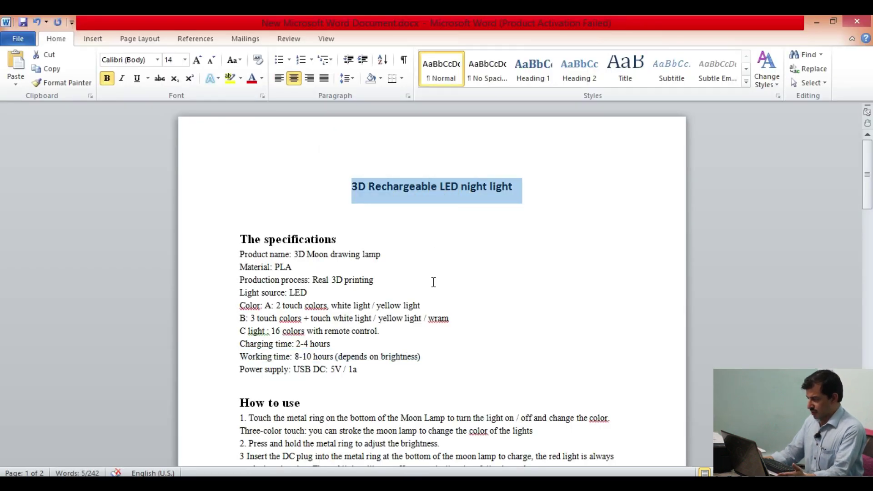
{"action": "key", "text": "alt+Tab"}
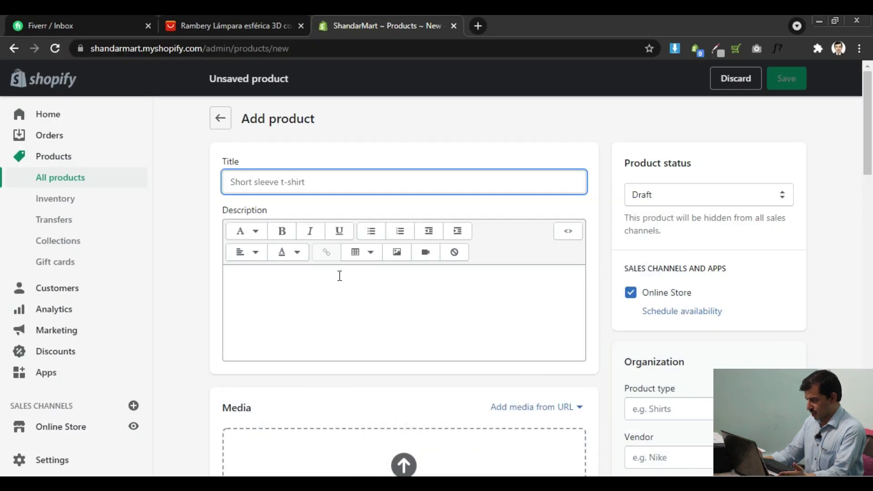
{"action": "key", "text": "ctrl+v"}
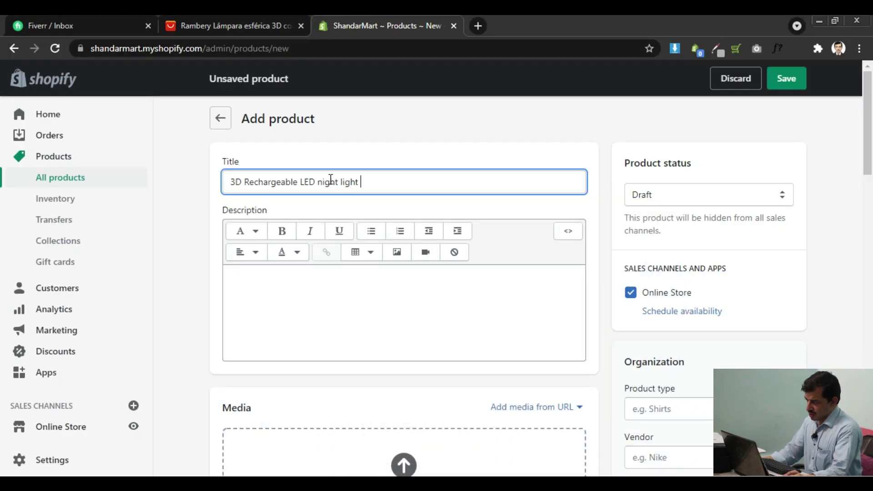
- Copy the specifications and How to use sections from the Word document into the Shopify product's description
{"action": "left_click", "coordinate": [271, 289]}
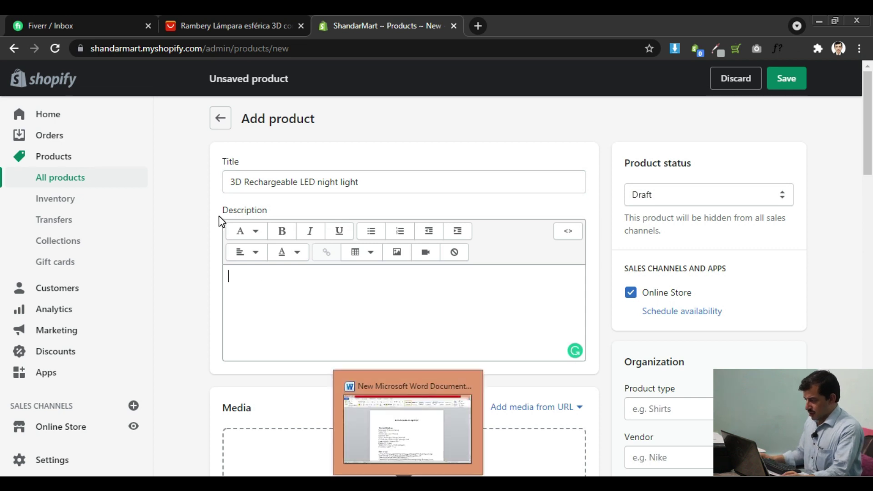
{"action": "left_click_drag", "start_coordinate": [238, 209], "coordinate": [257, 210]}
{"action": "left_click", "coordinate": [282, 312]}
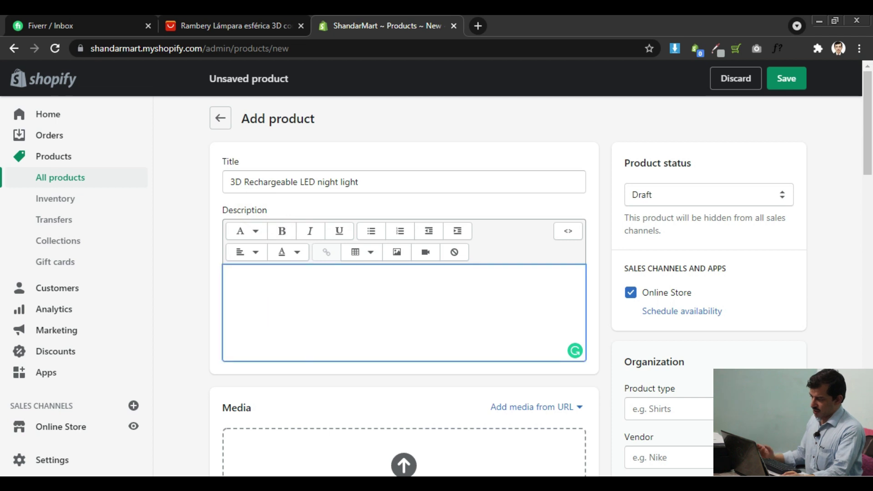
{"action": "key", "text": "alt+Tab"}
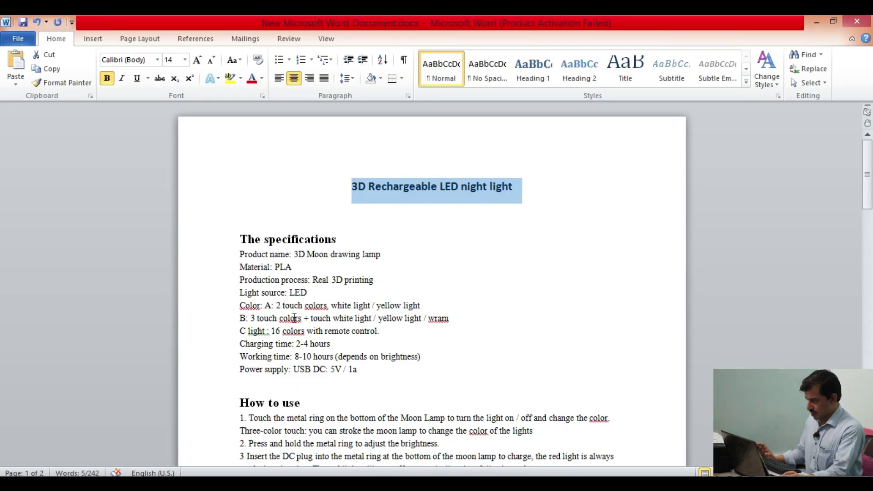
{"action": "left_click_drag", "start_coordinate": [239, 237], "coordinate": [305, 418]}
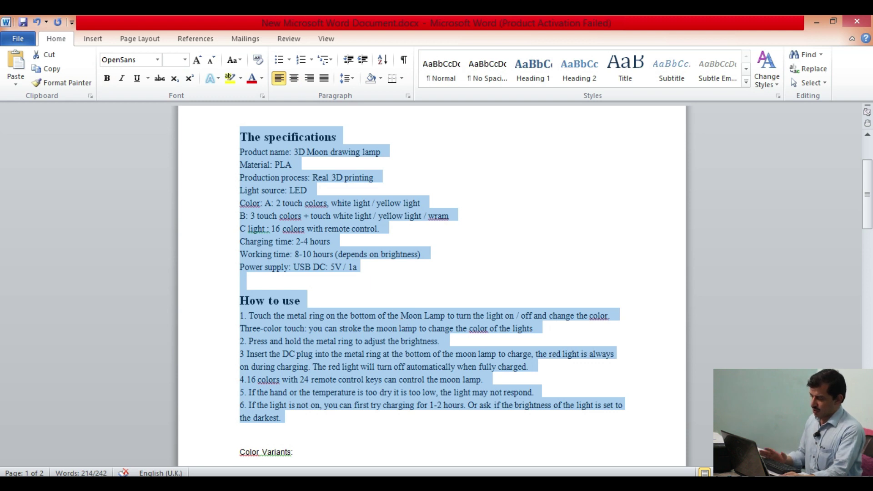
{"action": "left_click", "coordinate": [427, 482]}
{"action": "left_click", "coordinate": [347, 311]}
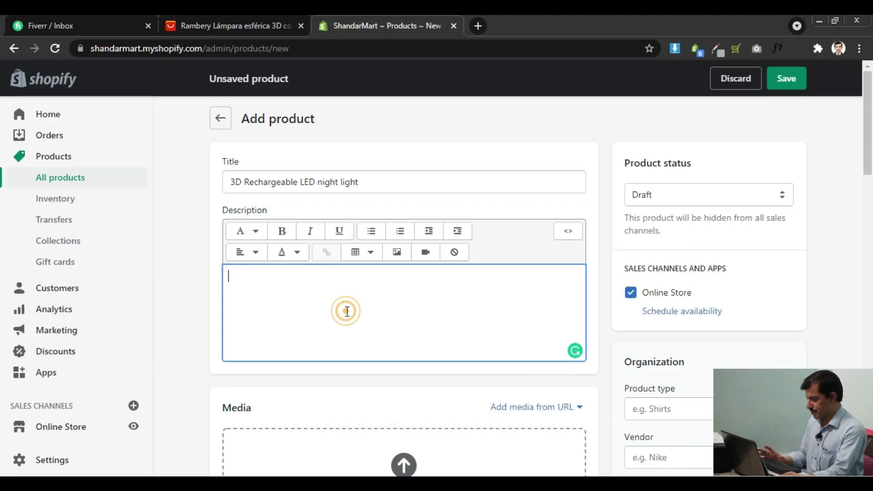
{"action": "key", "text": "ctrl+v"}
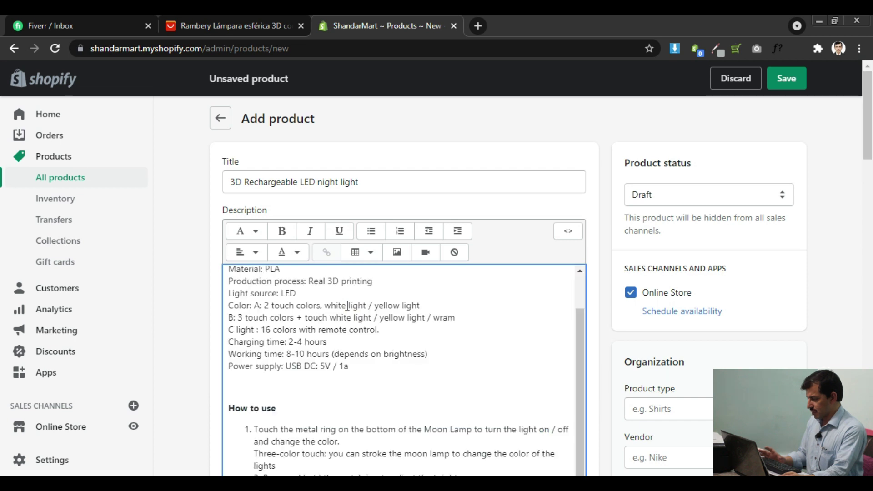
- Remove the extra blank space between the power supply line and the How to use heading in the description
{"action": "left_click", "coordinate": [252, 389]}
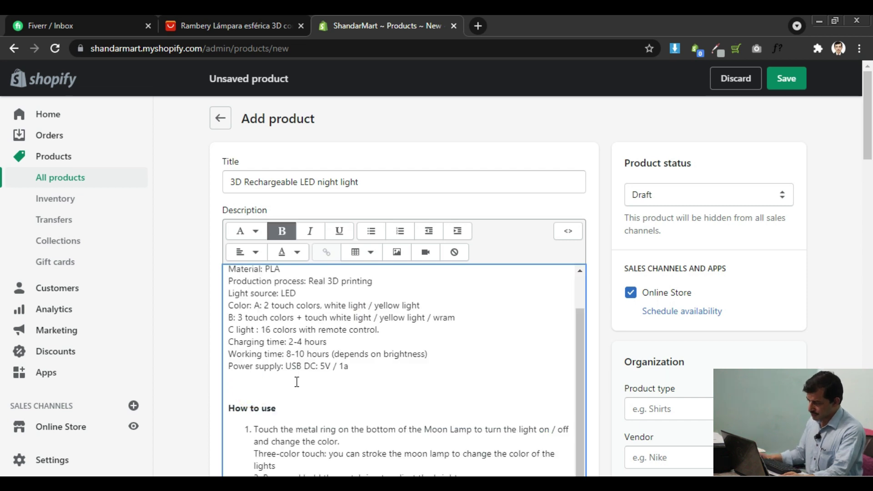
{"action": "key", "text": "BackSpace"}
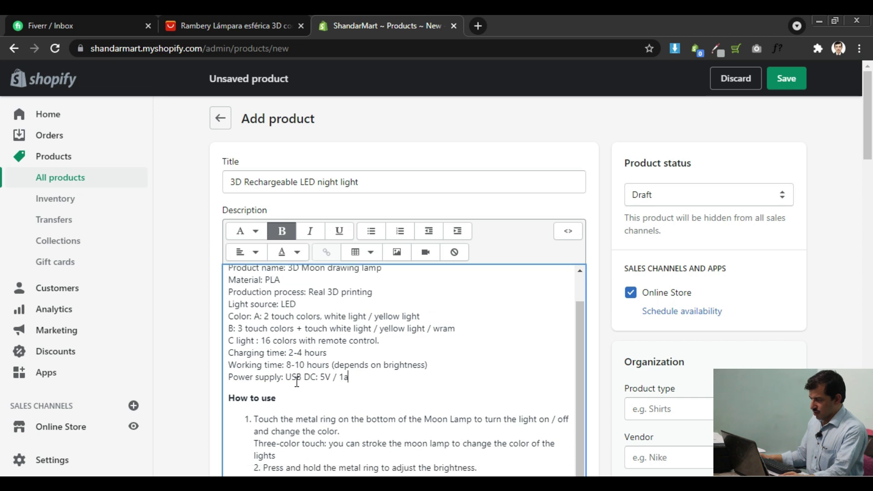
{"action": "left_click", "coordinate": [295, 418]}
- Start adding media files to the product and browse to the folder E:\1\1 AYoutube\Product Uploading
{"action": "scroll", "coordinate": [321, 379], "scroll_direction": "down", "scroll_amount": 4}
{"action": "scroll", "coordinate": [321, 379], "scroll_direction": "down", "scroll_amount": 3}
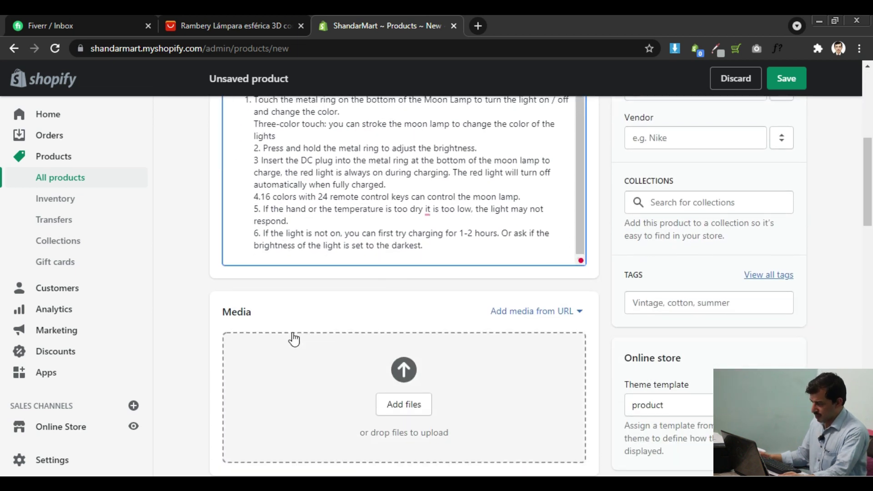
{"action": "double_click", "coordinate": [249, 313]}
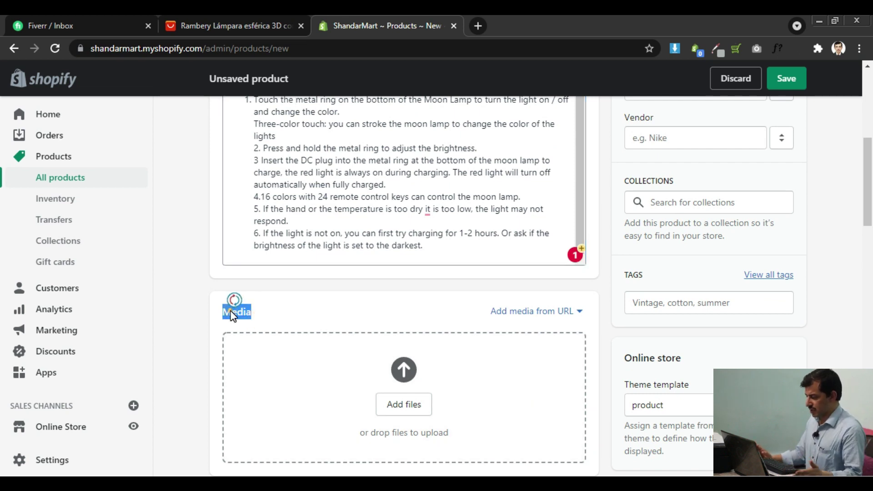
{"action": "scroll", "coordinate": [323, 312], "scroll_direction": "down", "scroll_amount": 2}
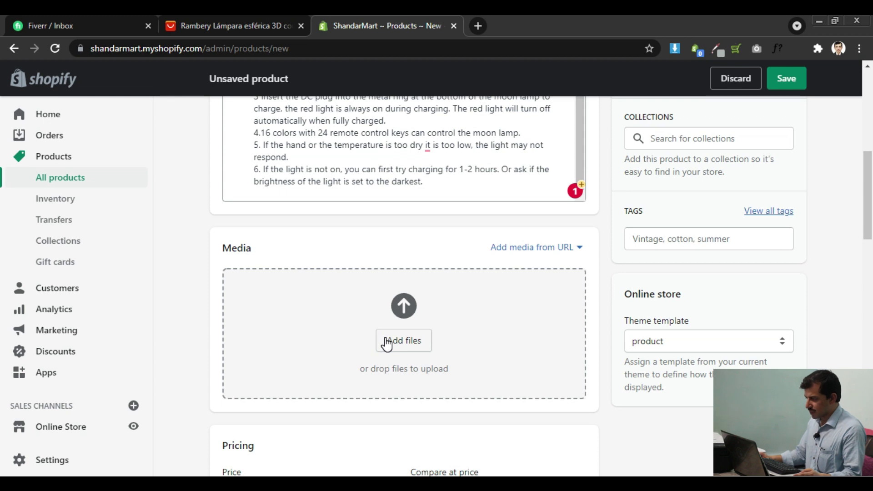
{"action": "left_click", "coordinate": [387, 342]}
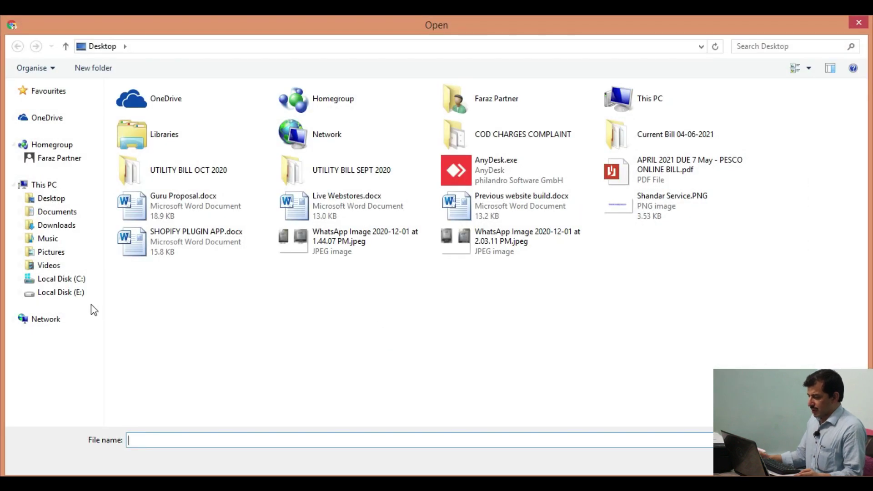
{"action": "left_click", "coordinate": [78, 293]}
{"action": "left_click", "coordinate": [147, 118]}
{"action": "double_click", "coordinate": [146, 118]}
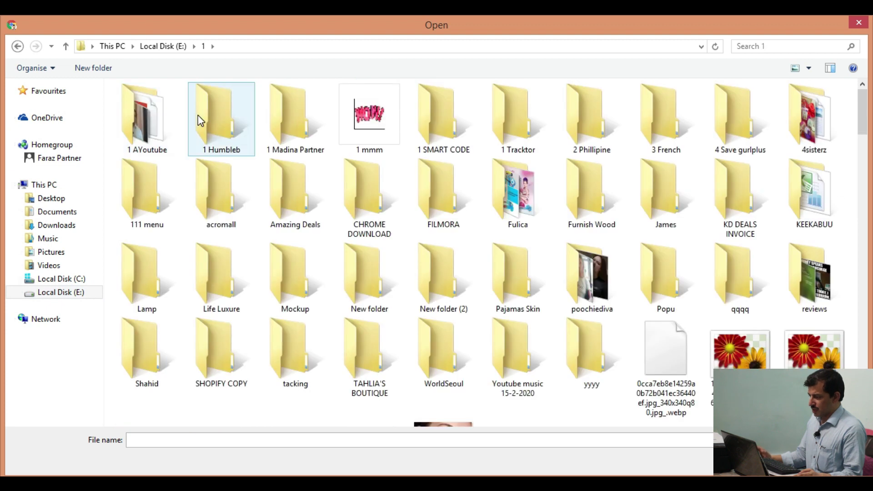
{"action": "double_click", "coordinate": [173, 122]}
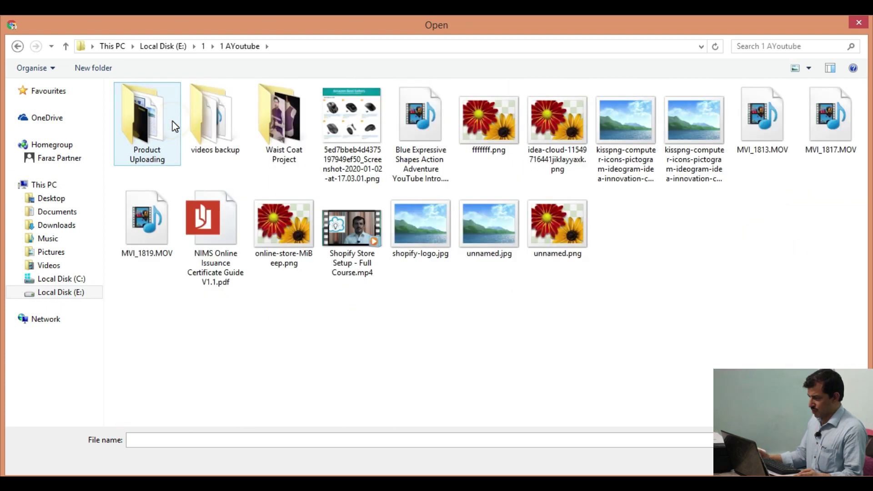
{"action": "double_click", "coordinate": [154, 123]}
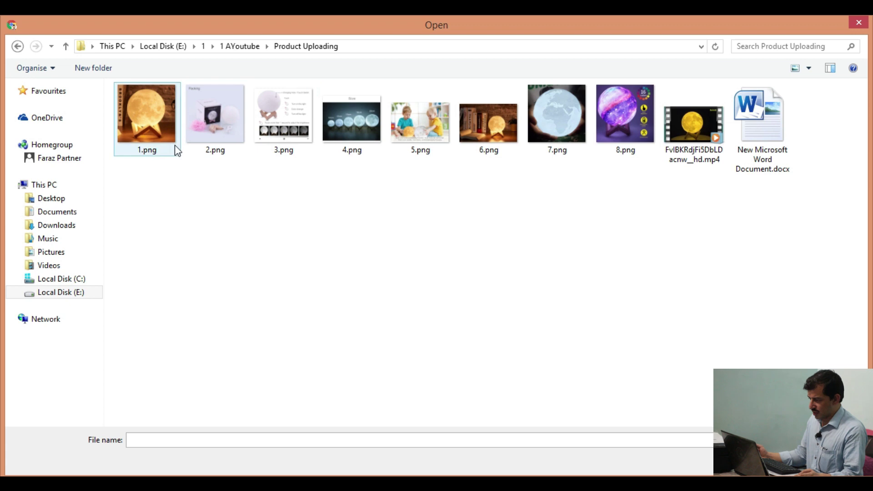
{"action": "left_click", "coordinate": [157, 136]}
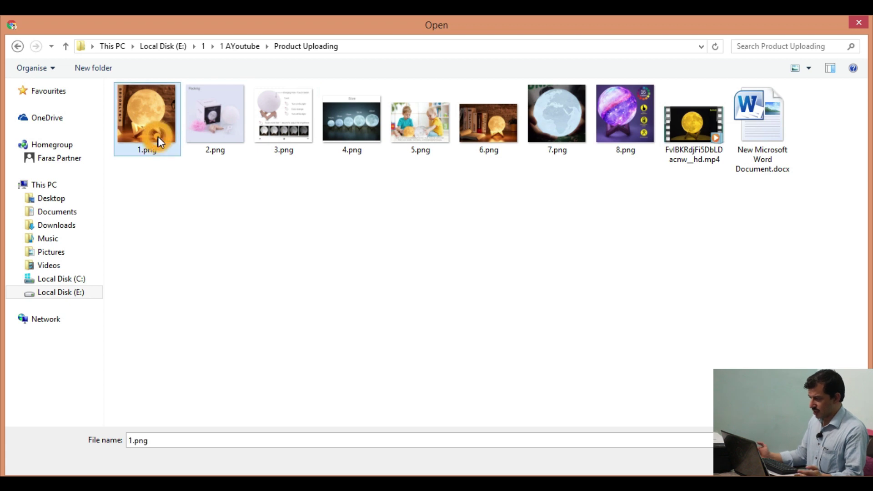
{"action": "left_click", "coordinate": [208, 137], "text": "ctrl"}
{"action": "left_click", "coordinate": [543, 143], "text": "ctrl"}
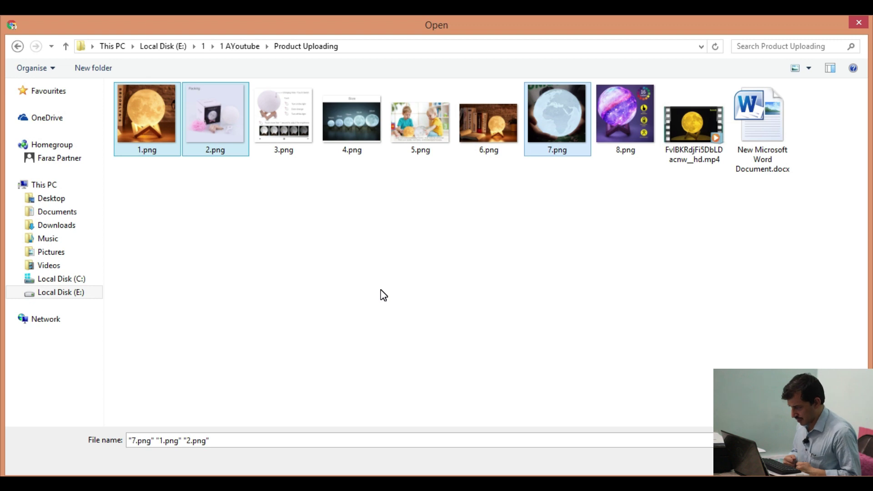
- Upload the images 1.png, 2.png, 7.png and 8.png to the product's media
{"action": "left_click", "coordinate": [630, 119]}
{"action": "left_click", "coordinate": [555, 152], "text": "ctrl"}
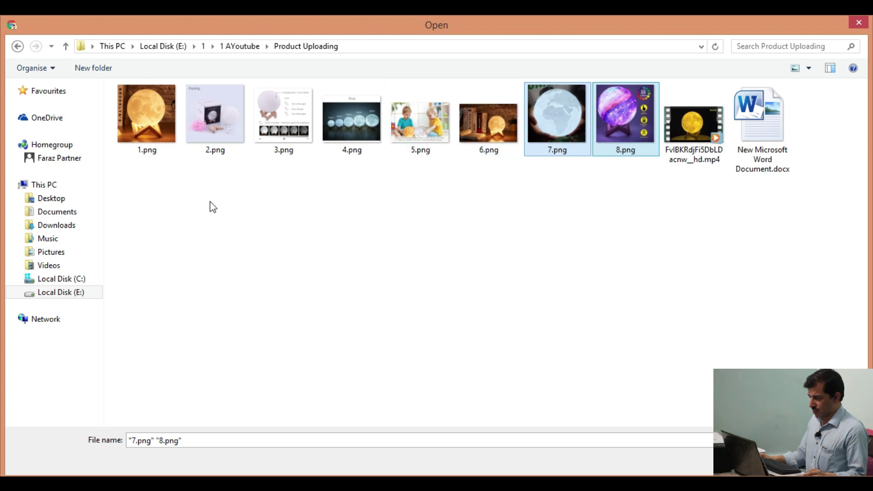
{"action": "left_click", "coordinate": [178, 153], "text": "ctrl"}
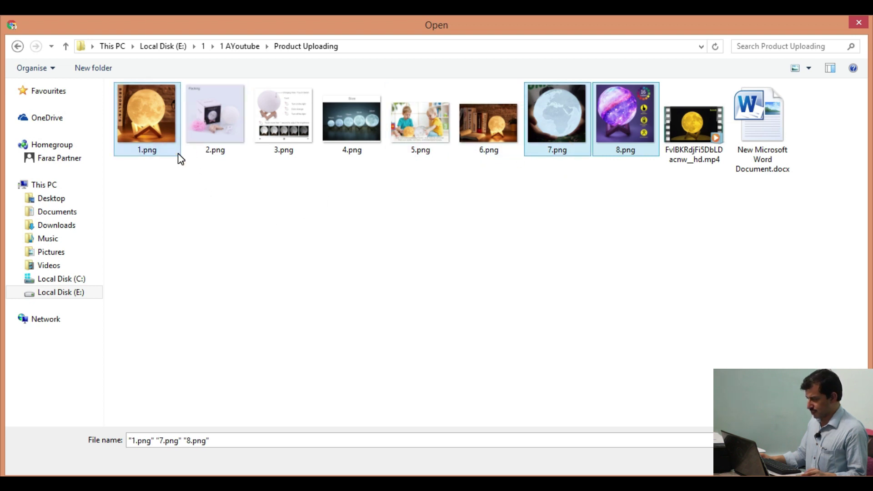
{"action": "left_click", "coordinate": [221, 133], "text": "ctrl"}
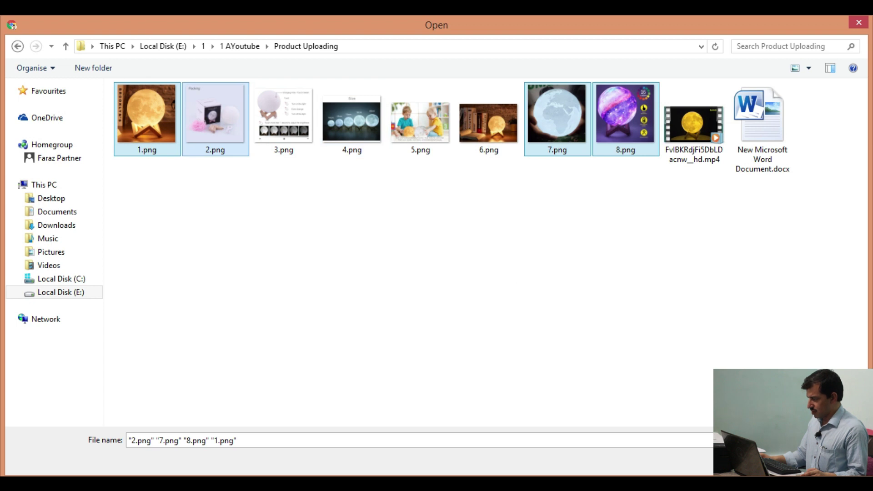
{"action": "left_click", "coordinate": [789, 462]}
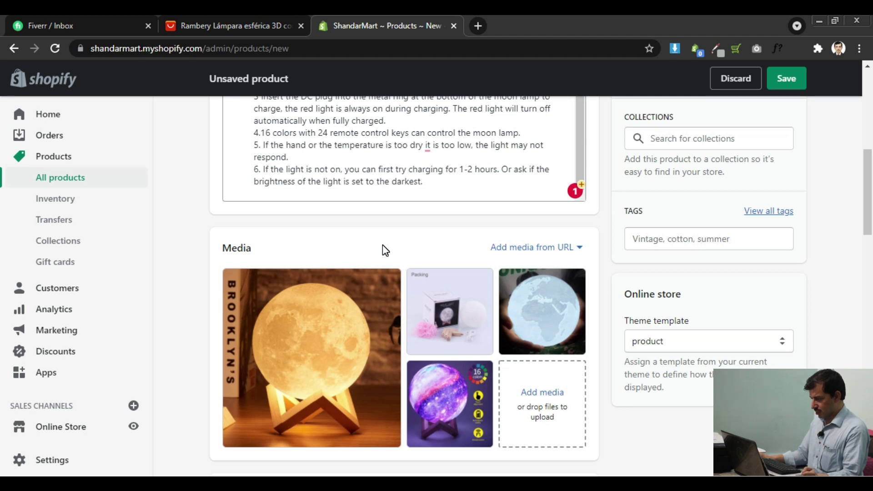
- Set the product's price to Rs 29
{"action": "scroll", "coordinate": [246, 307], "scroll_direction": "down", "scroll_amount": 6}
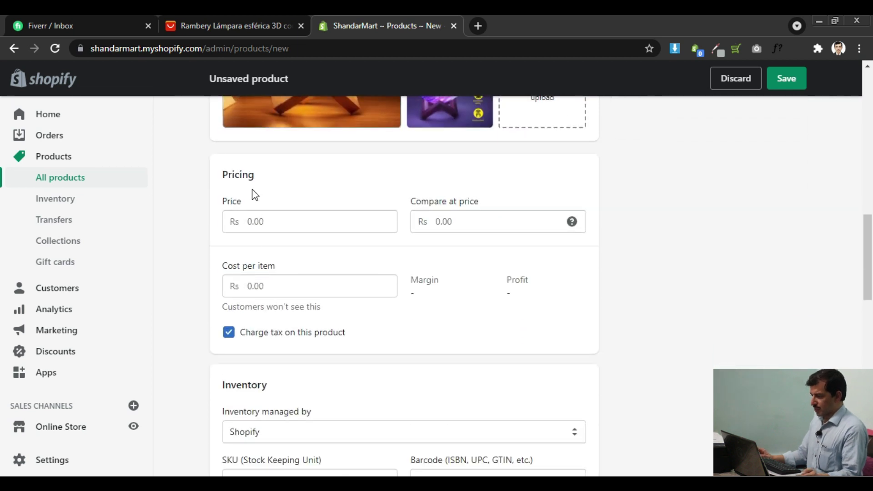
{"action": "double_click", "coordinate": [250, 177]}
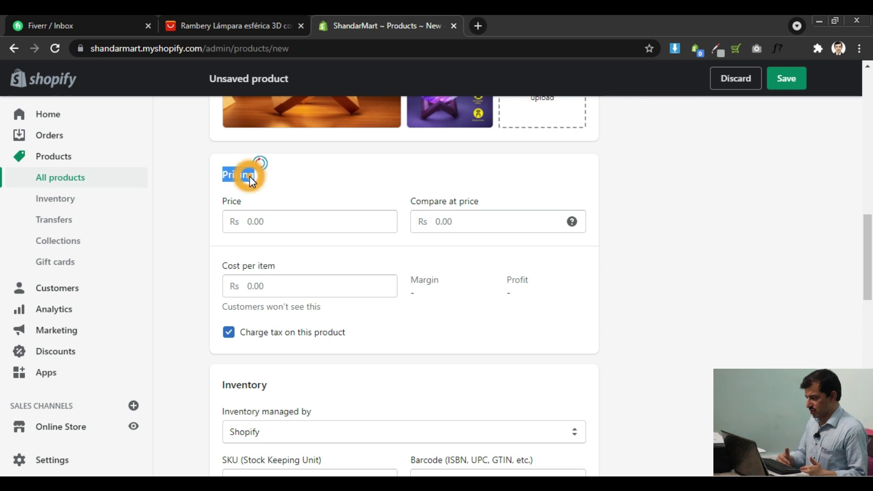
{"action": "left_click", "coordinate": [260, 215]}
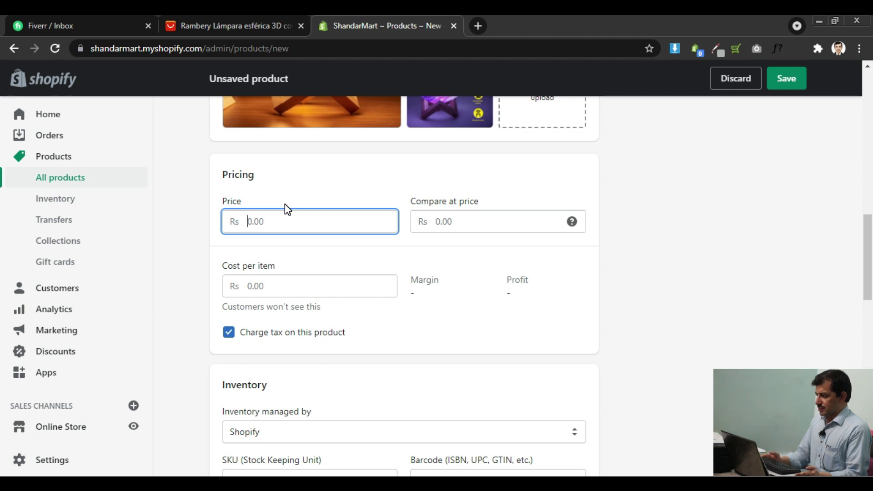
{"action": "type", "text": "29"}
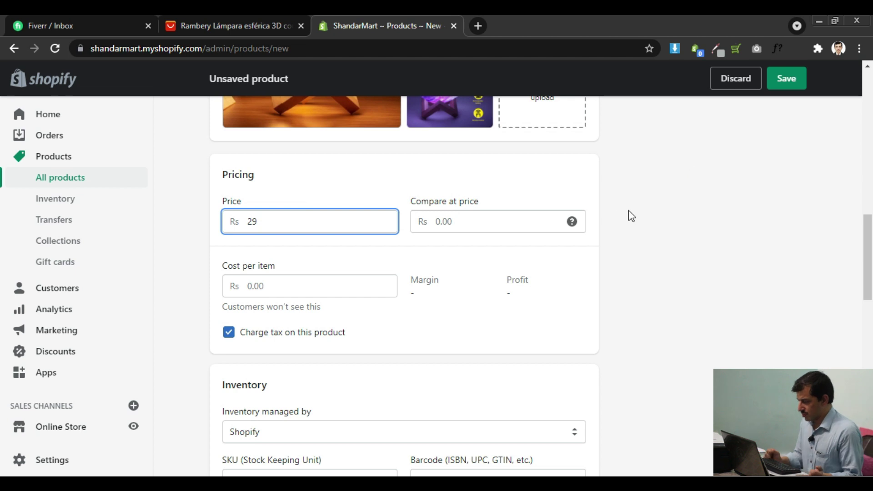
- Set the product's compare-at price to Rs 40
{"action": "left_click", "coordinate": [461, 201]}
{"action": "left_click", "coordinate": [464, 216]}
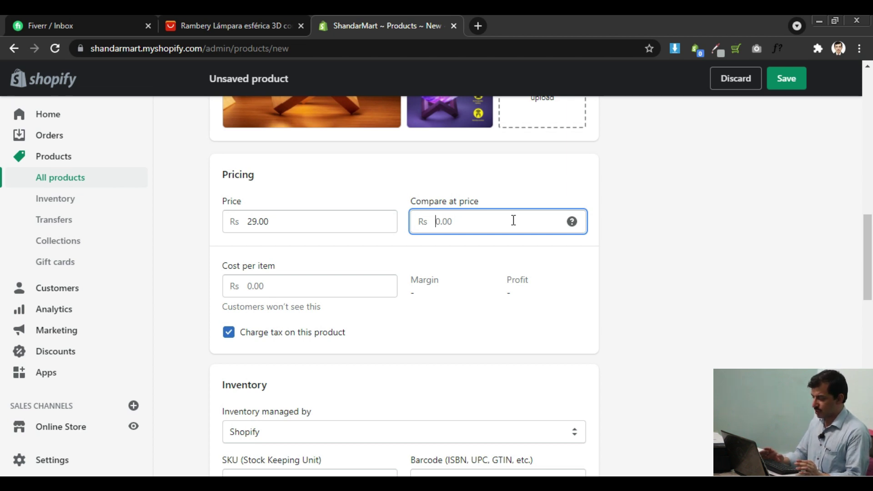
{"action": "type", "text": "2"}
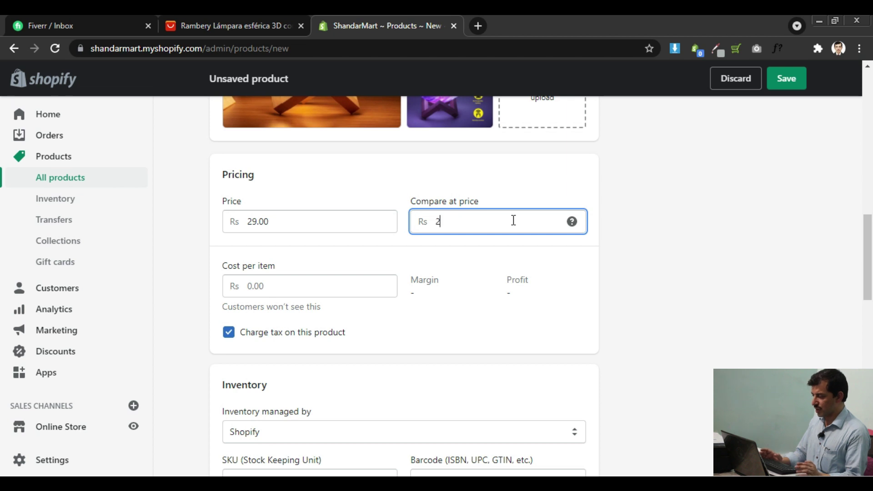
{"action": "key", "text": "BackSpace"}
{"action": "type", "text": "40"}
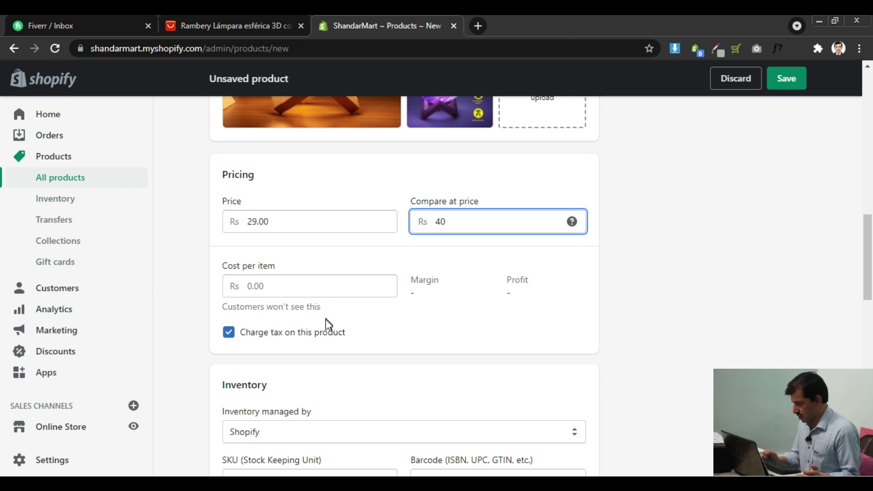
- Leave the cost per item empty and turn off charging tax on this product
{"action": "left_click", "coordinate": [262, 266]}
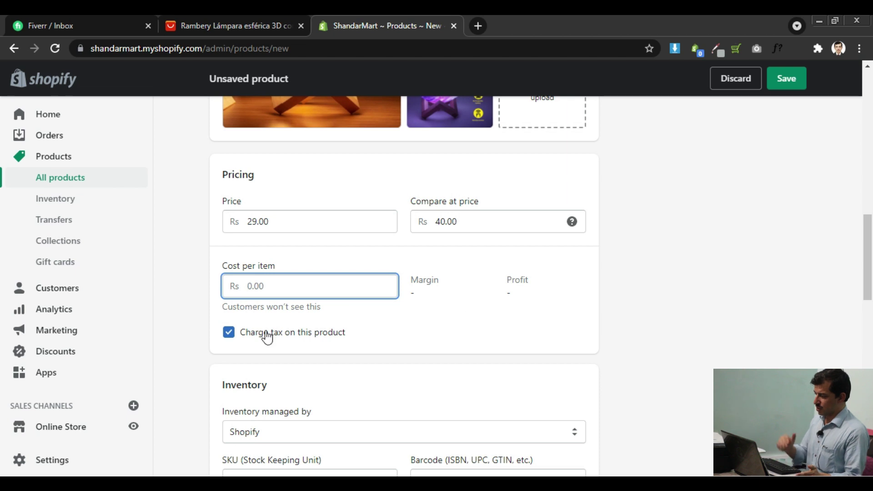
{"action": "left_click", "coordinate": [229, 335]}
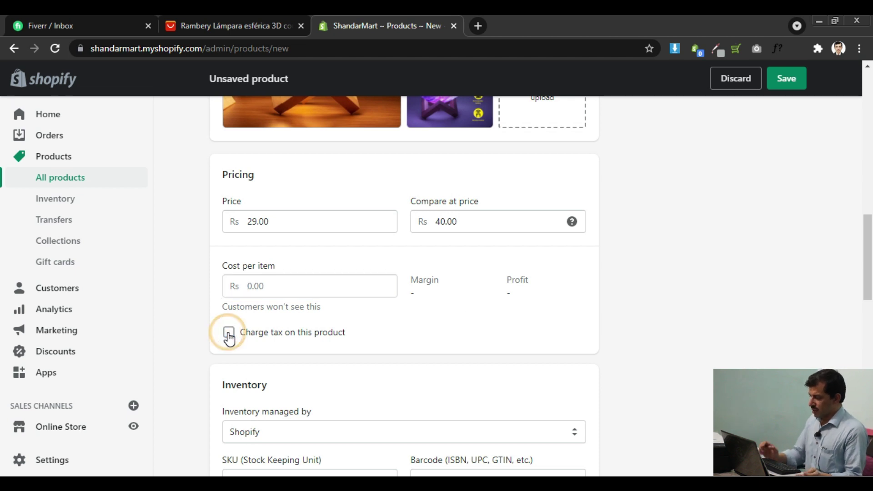
{"action": "left_click", "coordinate": [229, 334]}
{"action": "left_click", "coordinate": [229, 334]}
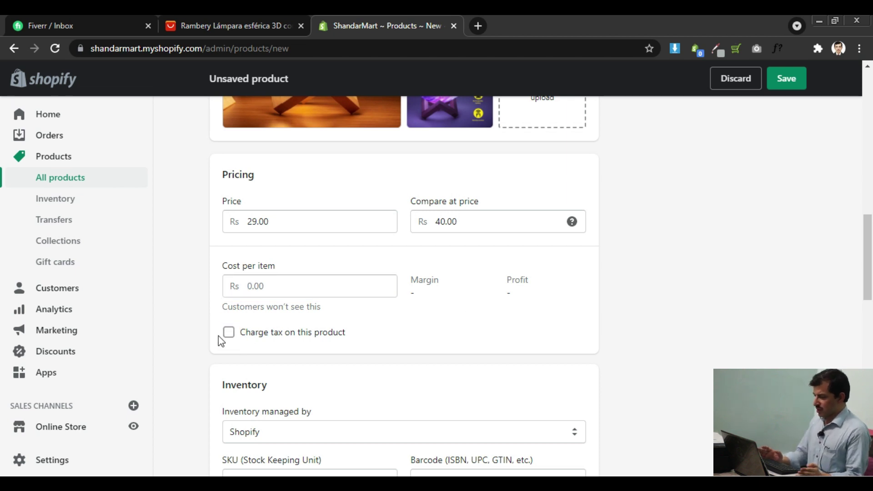
{"action": "scroll", "coordinate": [270, 369], "scroll_direction": "down", "scroll_amount": 1}
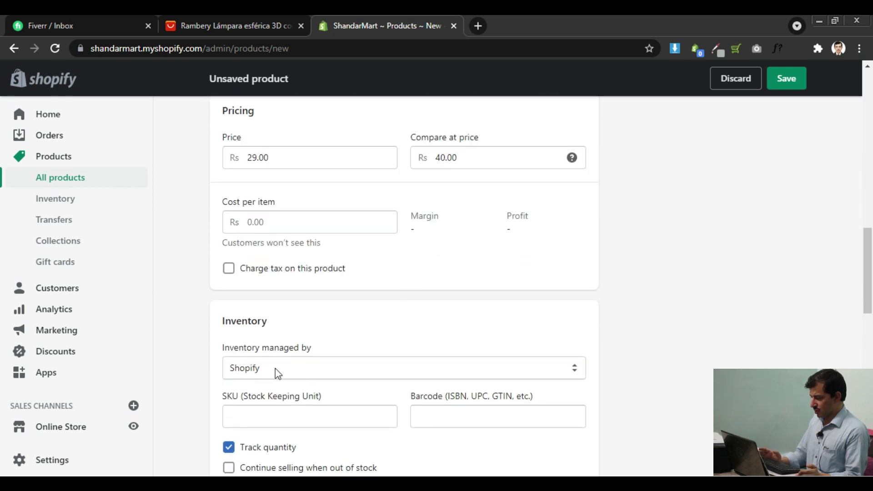
- Check the inventory manager options, keeping Shopify, and leave the SKU and barcode empty
{"action": "double_click", "coordinate": [260, 325]}
{"action": "left_click", "coordinate": [291, 326]}
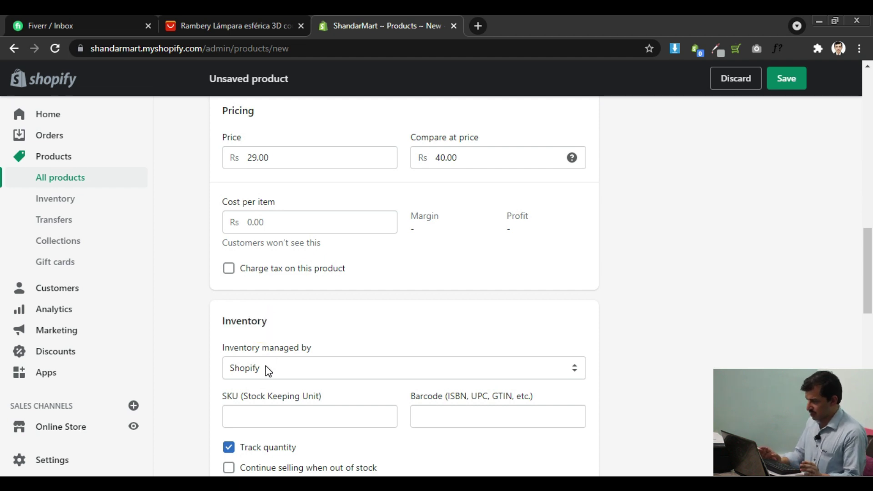
{"action": "scroll", "coordinate": [270, 363], "scroll_direction": "down", "scroll_amount": 3}
{"action": "left_click", "coordinate": [298, 250]}
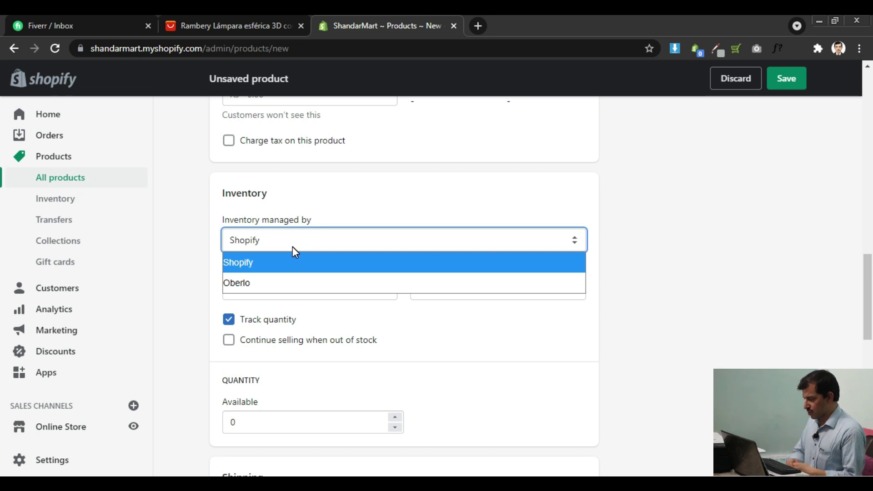
{"action": "left_click", "coordinate": [175, 251]}
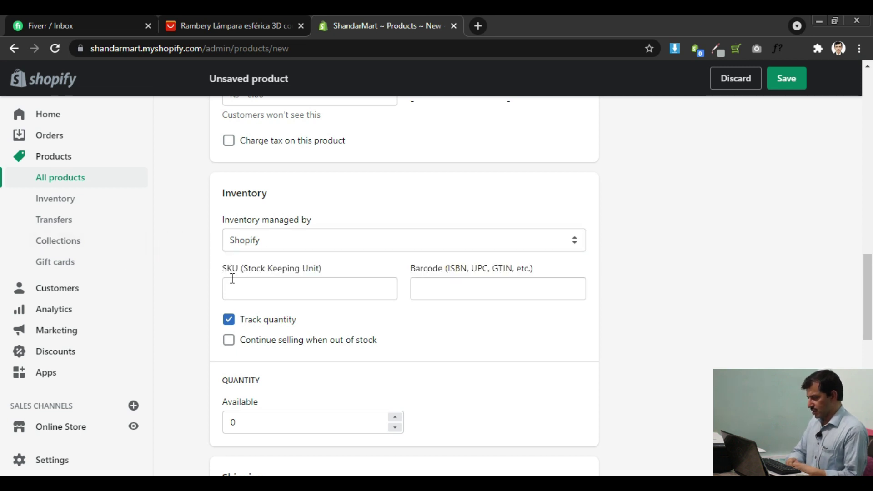
{"action": "left_click", "coordinate": [249, 283]}
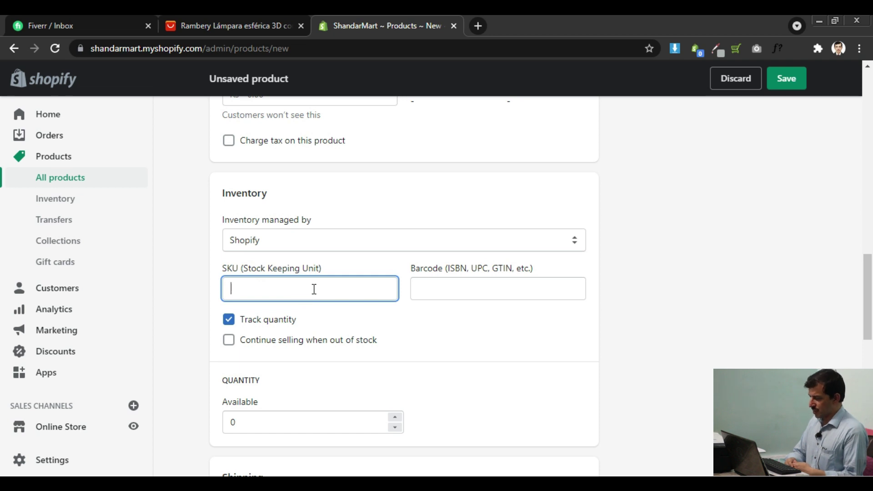
{"action": "left_click", "coordinate": [502, 292]}
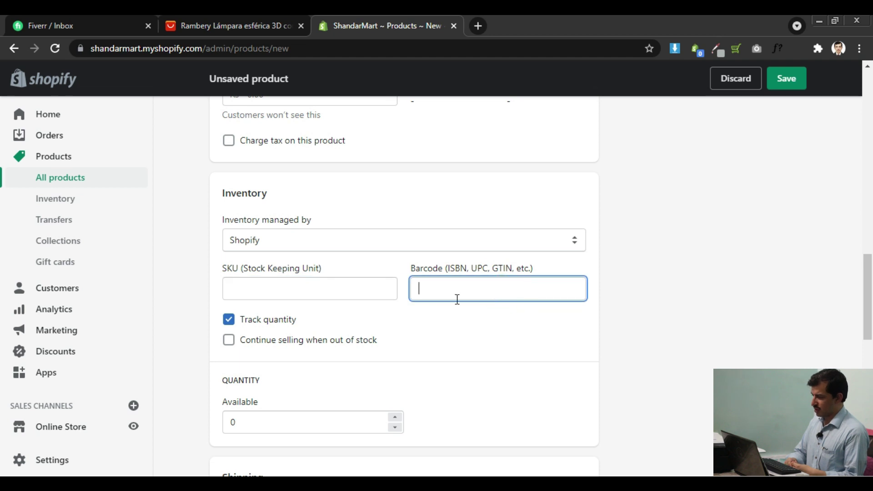
{"action": "left_click", "coordinate": [229, 320]}
{"action": "left_click", "coordinate": [229, 320]}
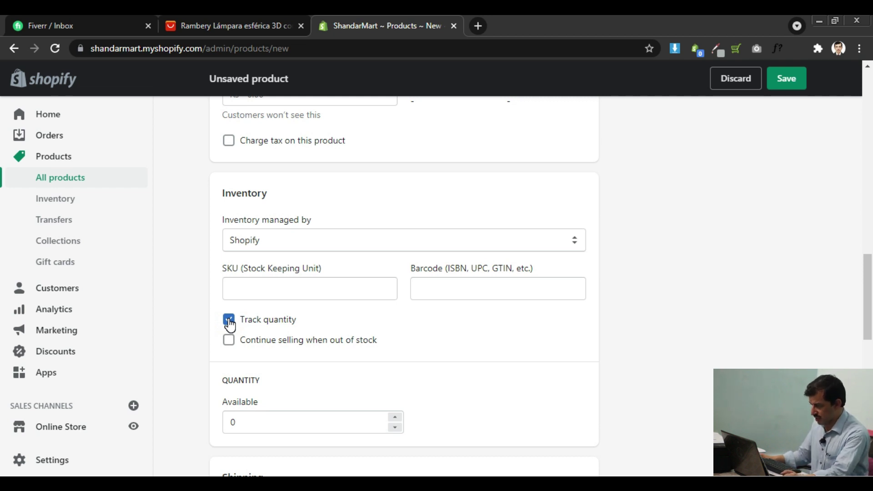
{"action": "left_click", "coordinate": [229, 322]}
{"action": "left_click", "coordinate": [229, 321]}
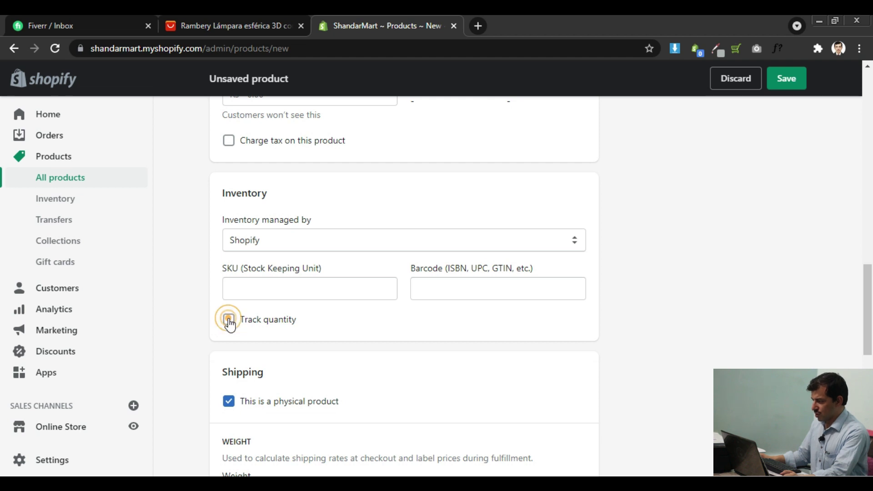
{"action": "left_click", "coordinate": [236, 342]}
{"action": "left_click", "coordinate": [235, 343]}
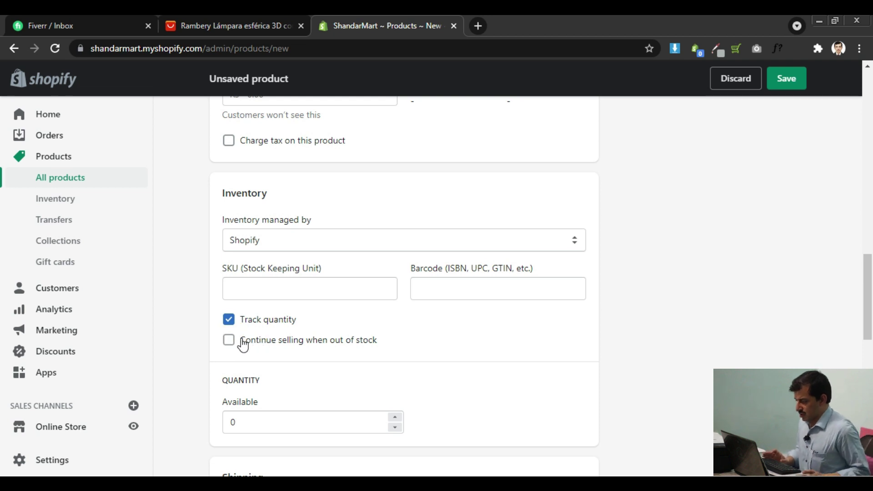
{"action": "left_click", "coordinate": [234, 343]}
{"action": "left_click", "coordinate": [234, 343]}
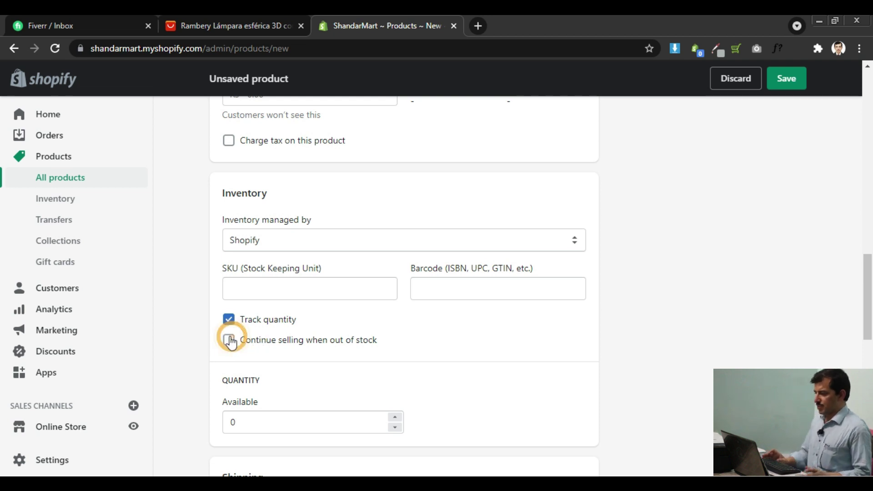
- Set the available quantity to 100 and keep the item marked as a physical product
{"action": "scroll", "coordinate": [279, 340], "scroll_direction": "down", "scroll_amount": 4}
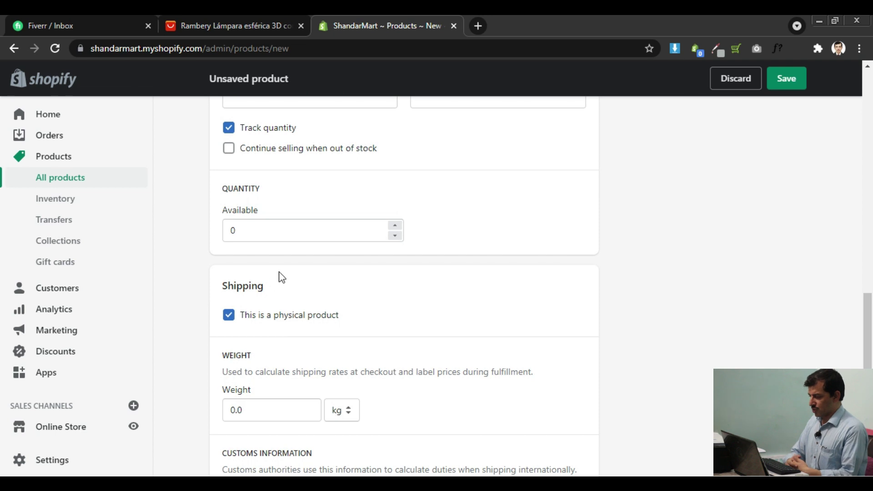
{"action": "left_click", "coordinate": [310, 239]}
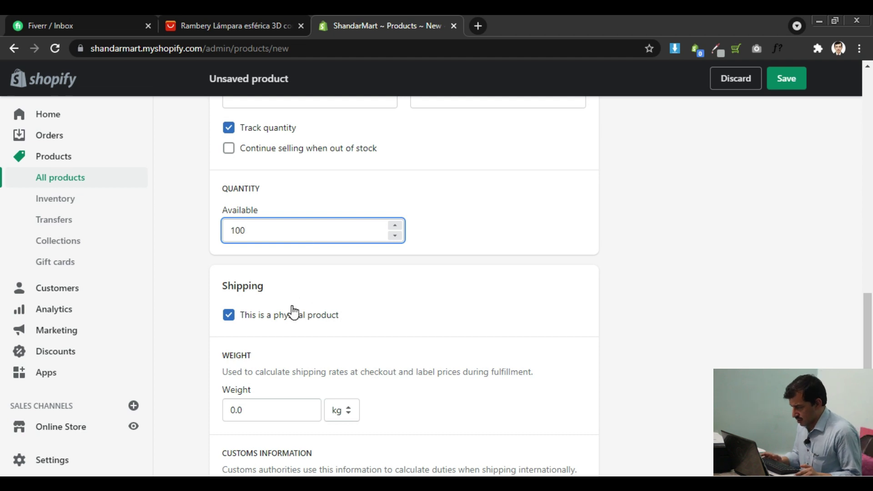
{"action": "left_click", "coordinate": [243, 318]}
{"action": "left_click", "coordinate": [244, 318]}
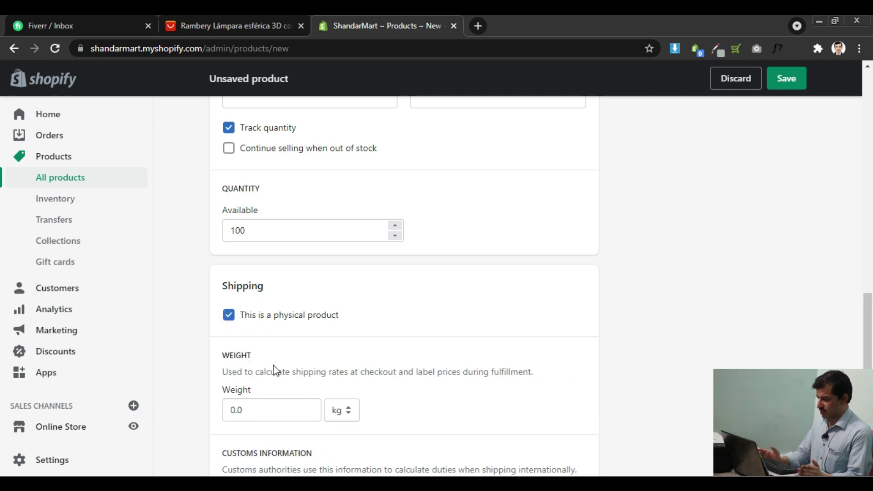
- Set the product's shipping weight to 800 g
{"action": "left_click", "coordinate": [246, 415]}
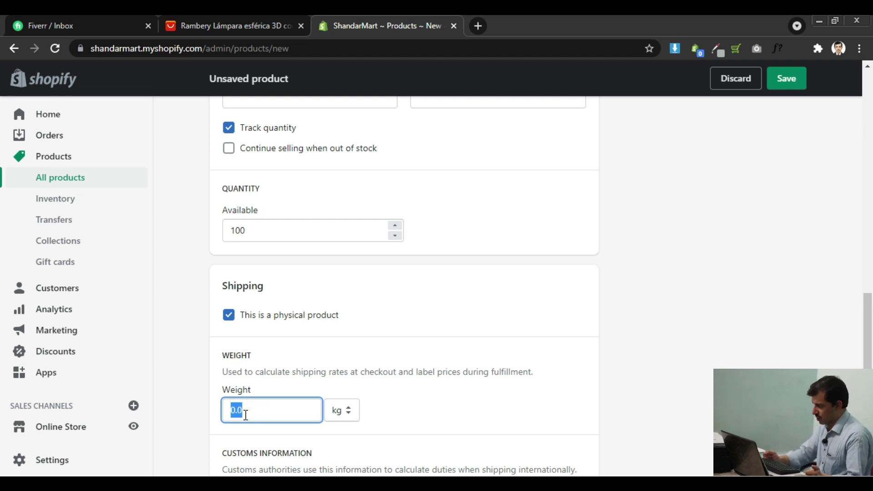
{"action": "type", "text": "8"}
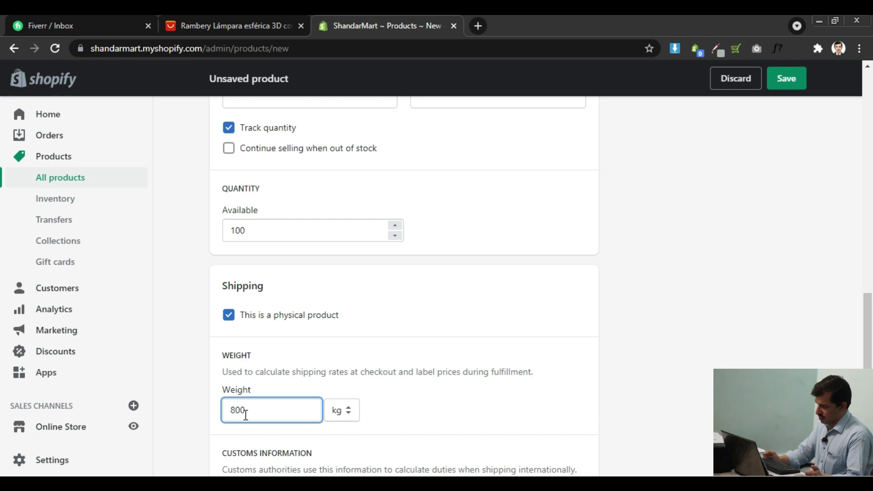
{"action": "left_click", "coordinate": [352, 418]}
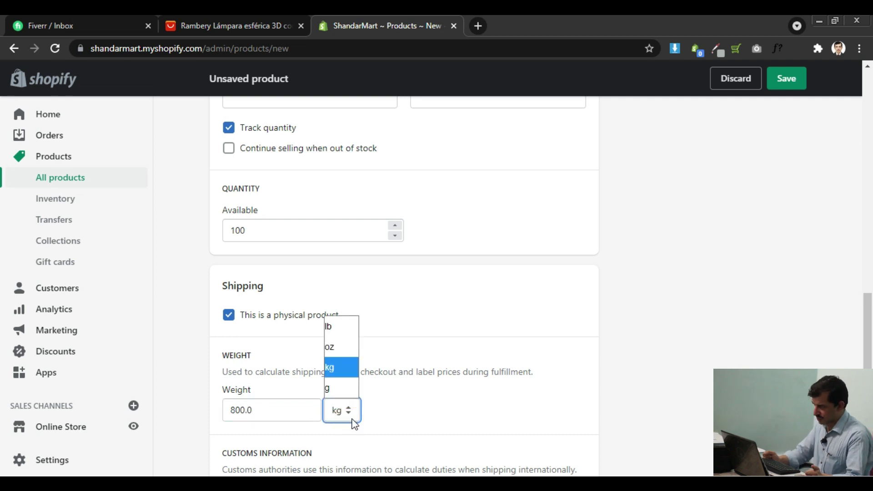
{"action": "left_click", "coordinate": [351, 389]}
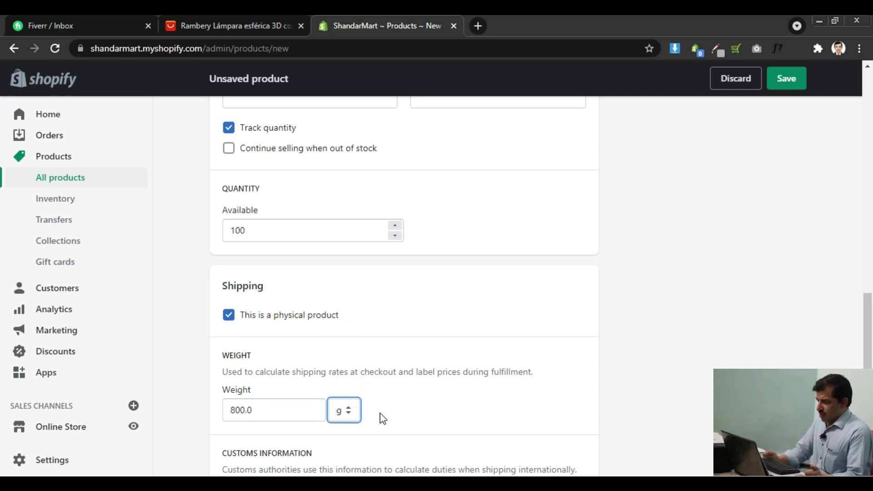
{"action": "scroll", "coordinate": [351, 415], "scroll_direction": "down", "scroll_amount": 2}
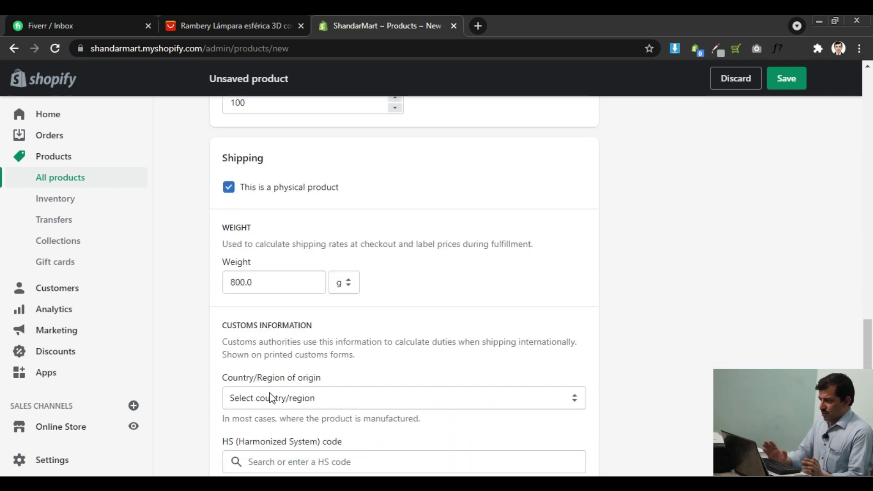
{"action": "scroll", "coordinate": [316, 399], "scroll_direction": "down", "scroll_amount": 1}
{"action": "scroll", "coordinate": [309, 391], "scroll_direction": "down", "scroll_amount": 3}
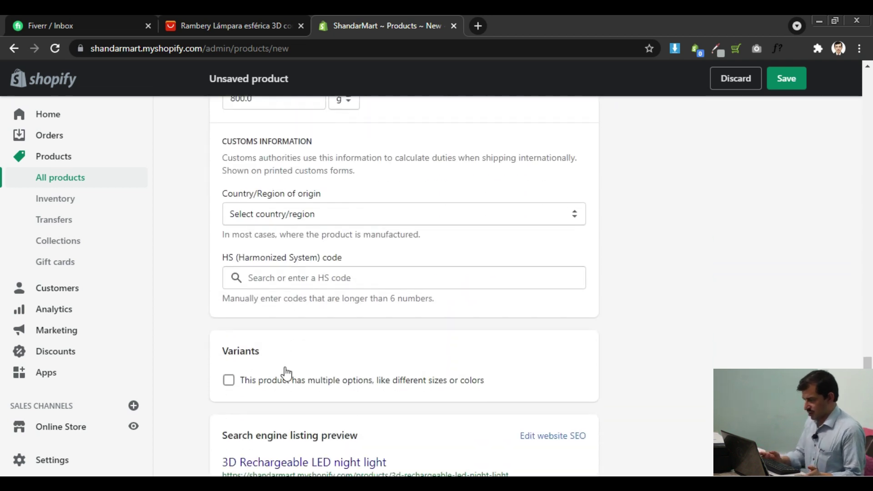
{"action": "left_click", "coordinate": [226, 373]}
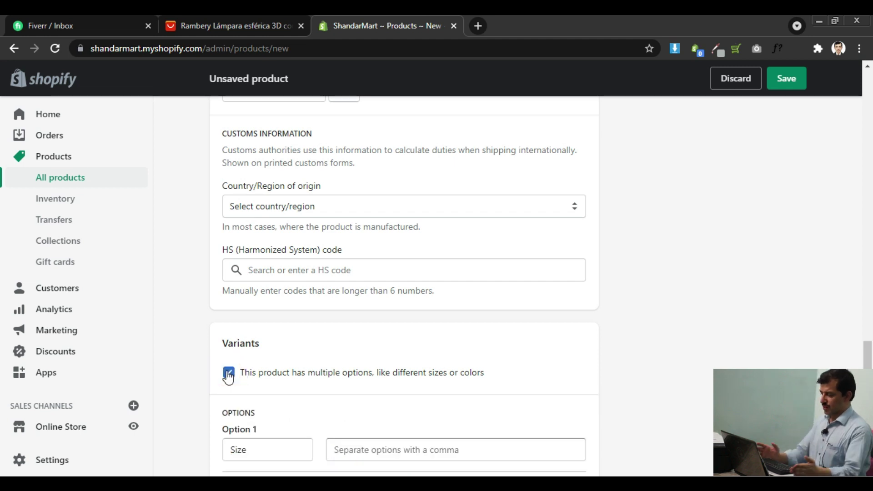
{"action": "scroll", "coordinate": [225, 374], "scroll_direction": "down", "scroll_amount": 3}
{"action": "scroll", "coordinate": [225, 375], "scroll_direction": "up", "scroll_amount": 3}
{"action": "left_click", "coordinate": [228, 375]}
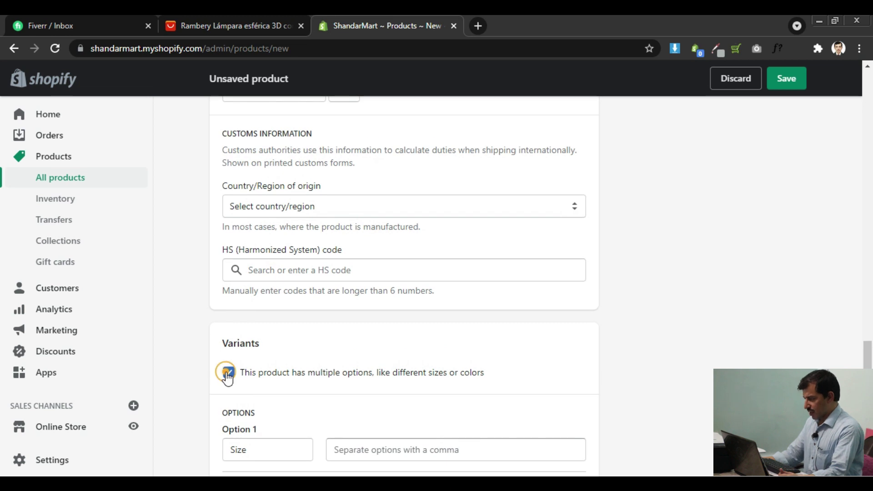
{"action": "scroll", "coordinate": [227, 377], "scroll_direction": "down", "scroll_amount": 3}
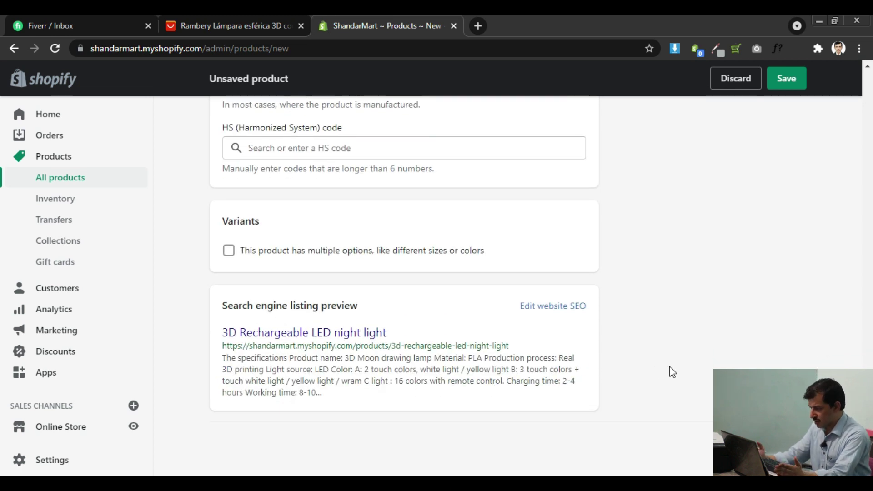
- Set the product status to Active
{"action": "scroll", "coordinate": [669, 367], "scroll_direction": "up", "scroll_amount": 15}
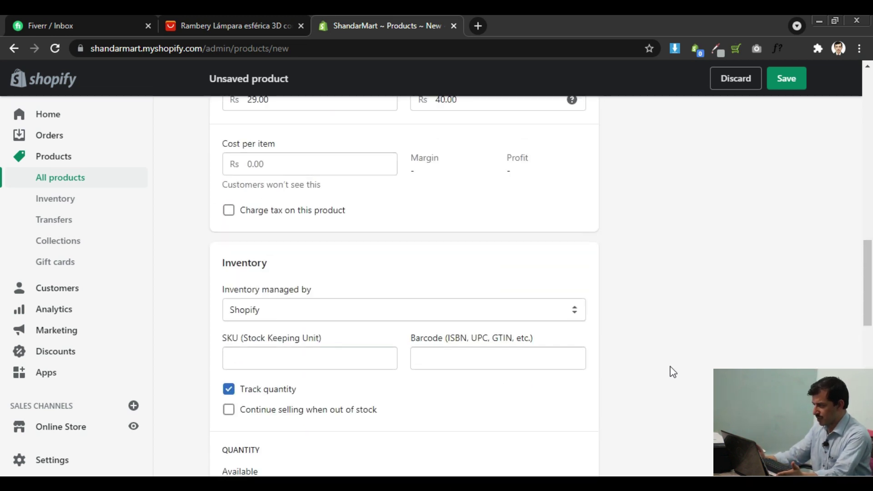
{"action": "scroll", "coordinate": [670, 368], "scroll_direction": "up", "scroll_amount": 10}
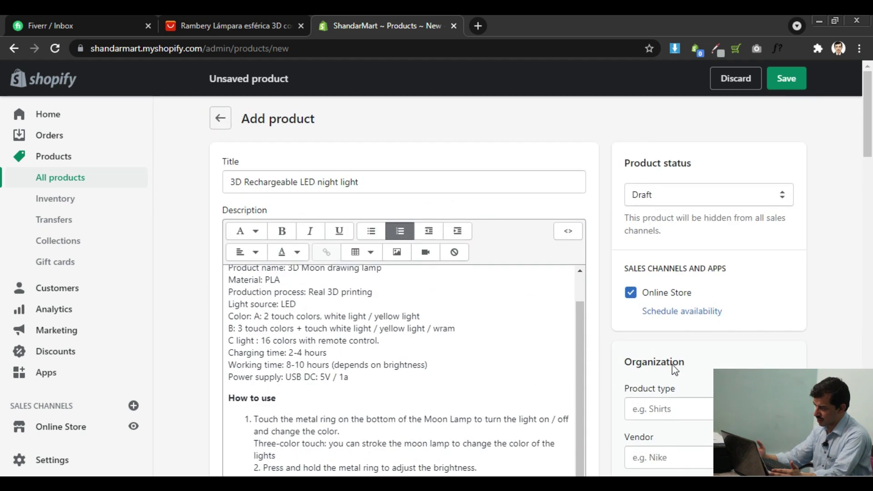
{"action": "left_click", "coordinate": [759, 196]}
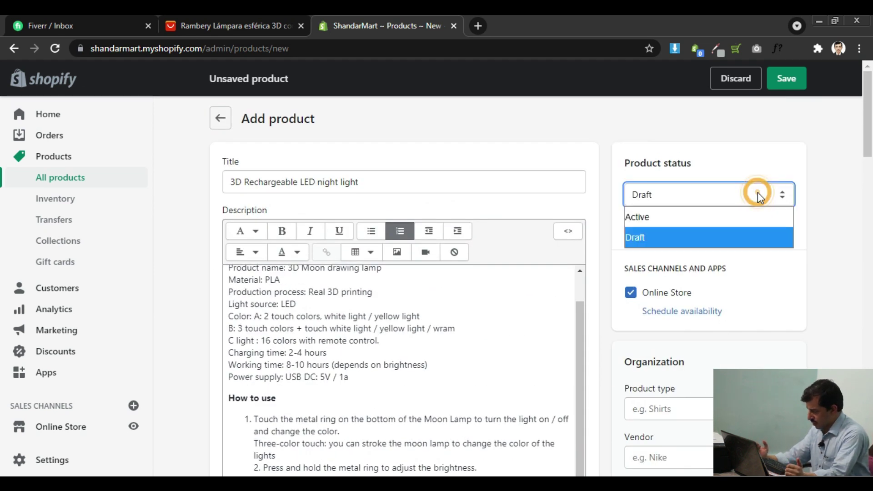
{"action": "left_click", "coordinate": [664, 215]}
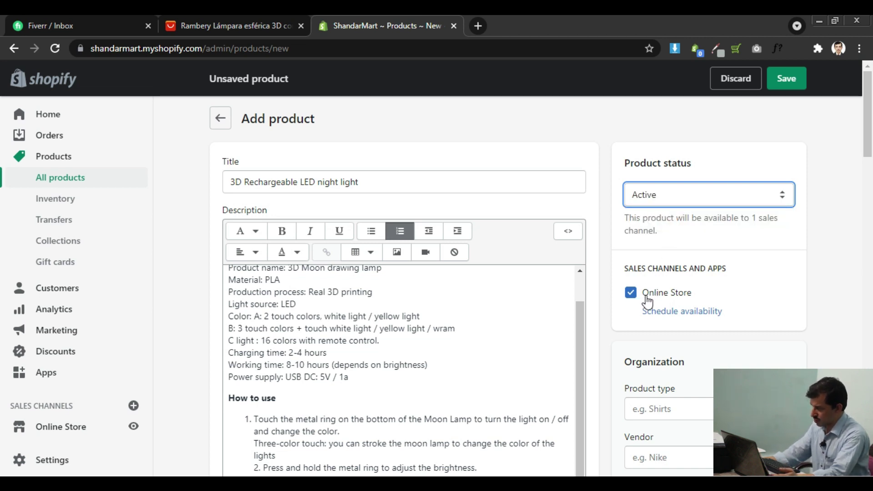
- Set the product type to the existing type LED Light
{"action": "scroll", "coordinate": [692, 322], "scroll_direction": "down", "scroll_amount": 3}
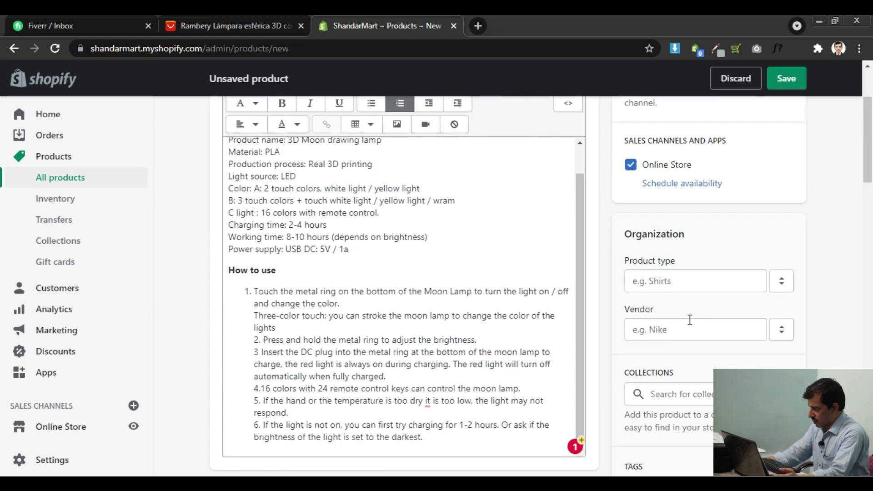
{"action": "left_click", "coordinate": [676, 287]}
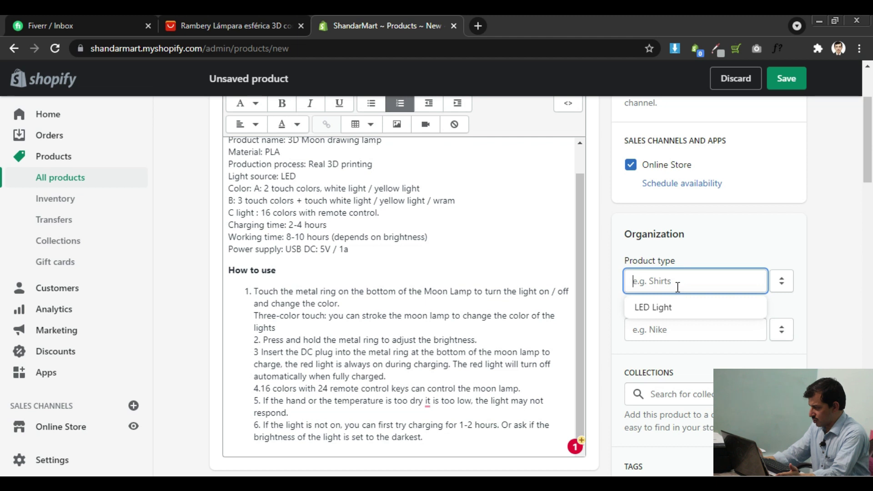
{"action": "type", "text": "LED"}
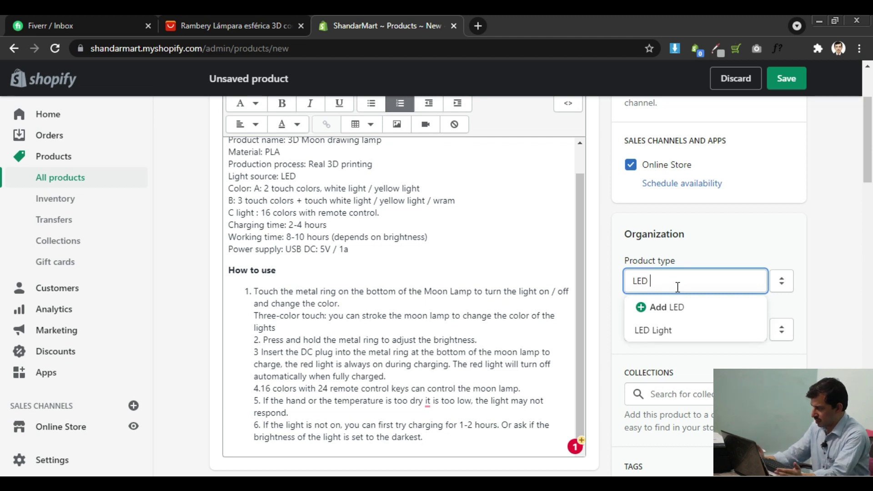
{"action": "type", "text": " Light"}
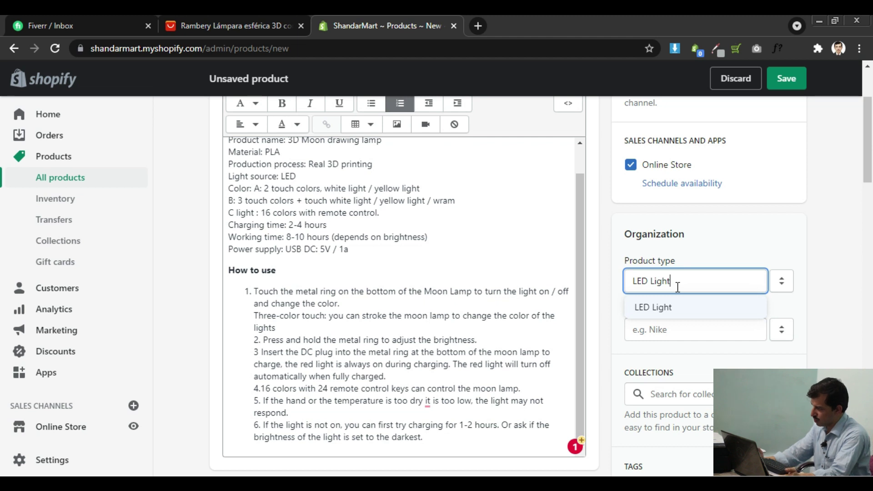
{"action": "left_click", "coordinate": [662, 309]}
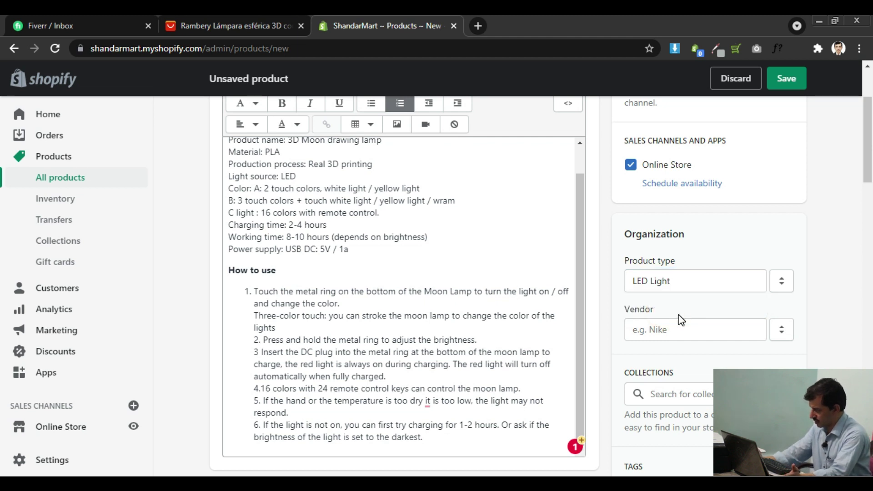
- Add Shandar as the product's vendor
{"action": "left_click", "coordinate": [680, 328]}
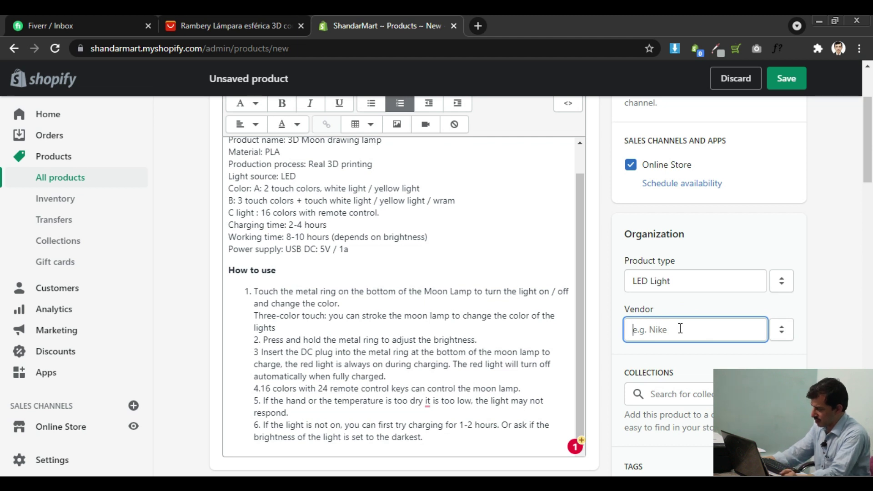
{"action": "type", "text": "Shandar"}
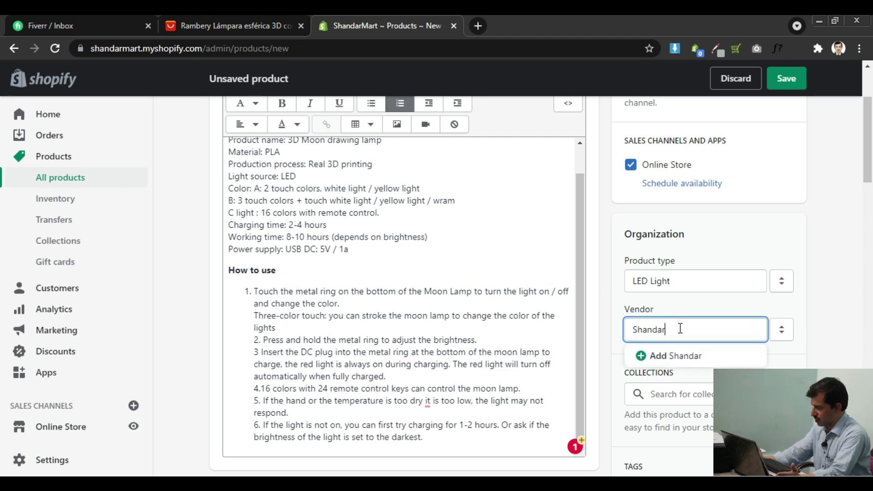
{"action": "left_click", "coordinate": [687, 360]}
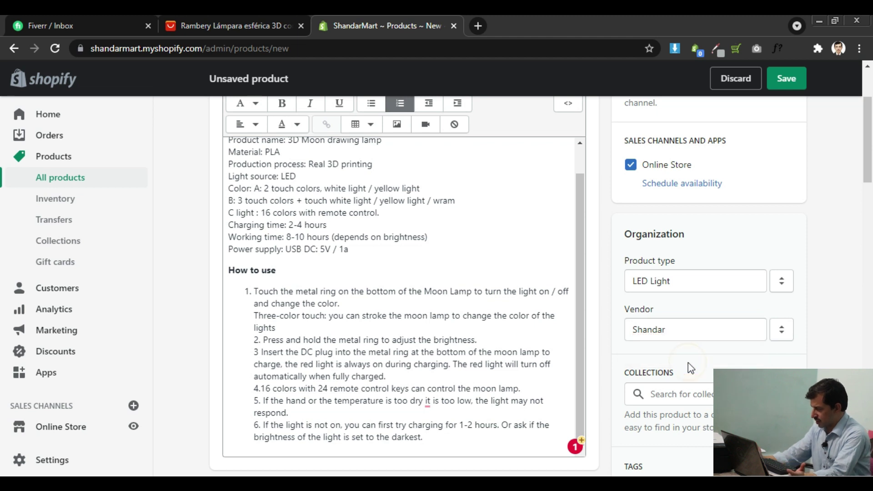
- Add the product to the Home page collection
{"action": "left_click", "coordinate": [705, 404]}
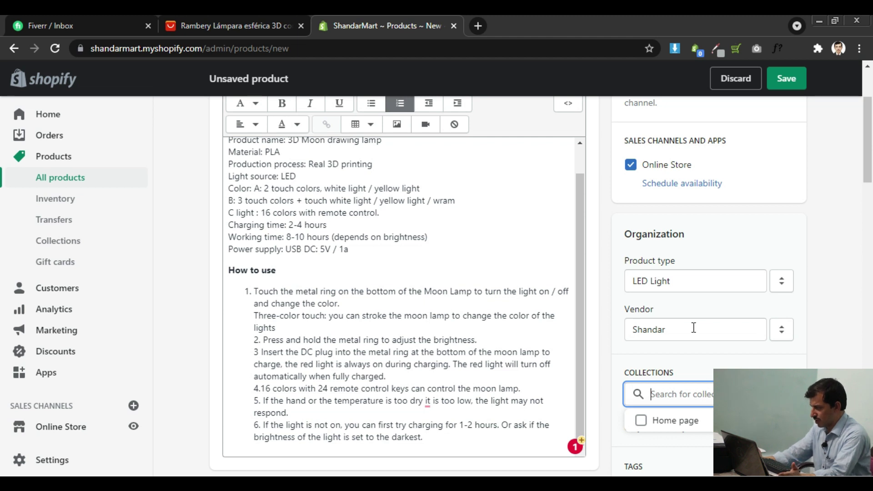
{"action": "scroll", "coordinate": [680, 390], "scroll_direction": "down", "scroll_amount": 1}
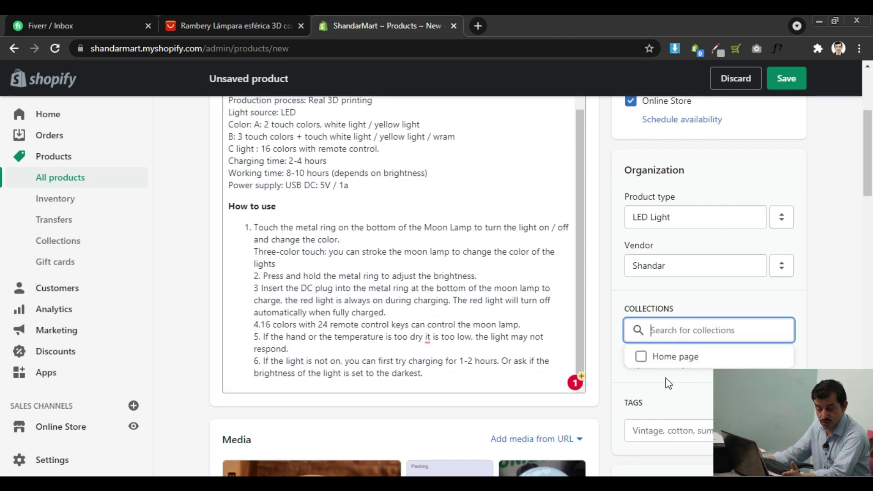
{"action": "left_click", "coordinate": [650, 359]}
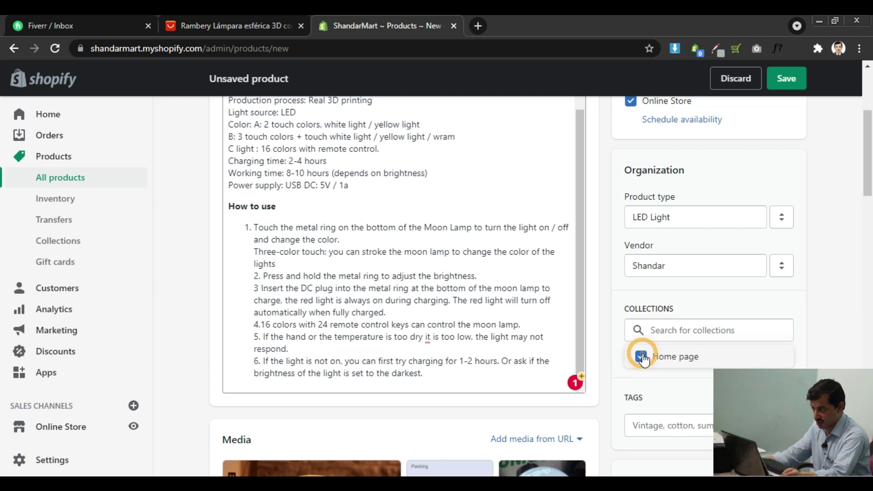
- Tag the product with Led light, moon light and Dam light
{"action": "left_click", "coordinate": [675, 424]}
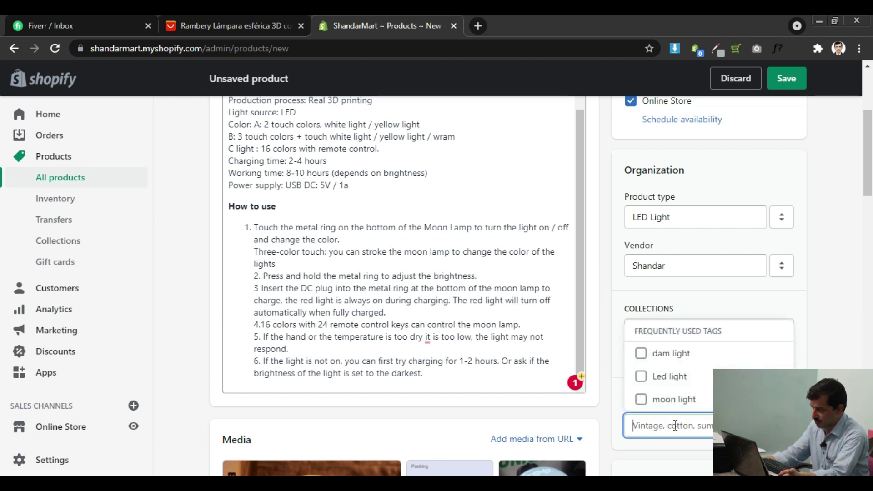
{"action": "type", "text": "Led"}
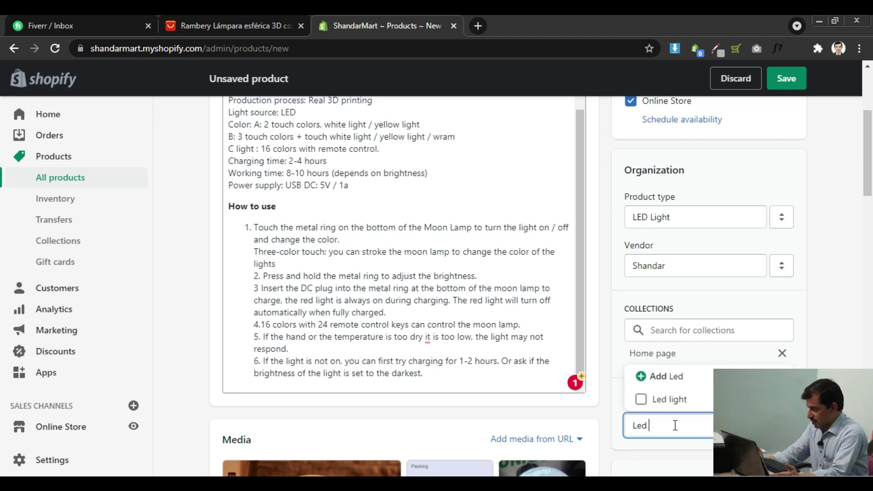
{"action": "type", "text": " light"}
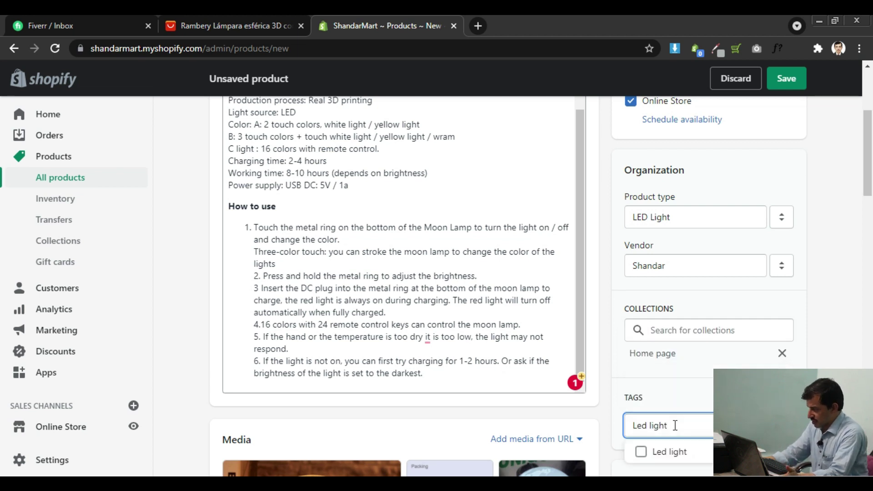
{"action": "key", "text": "Return"}
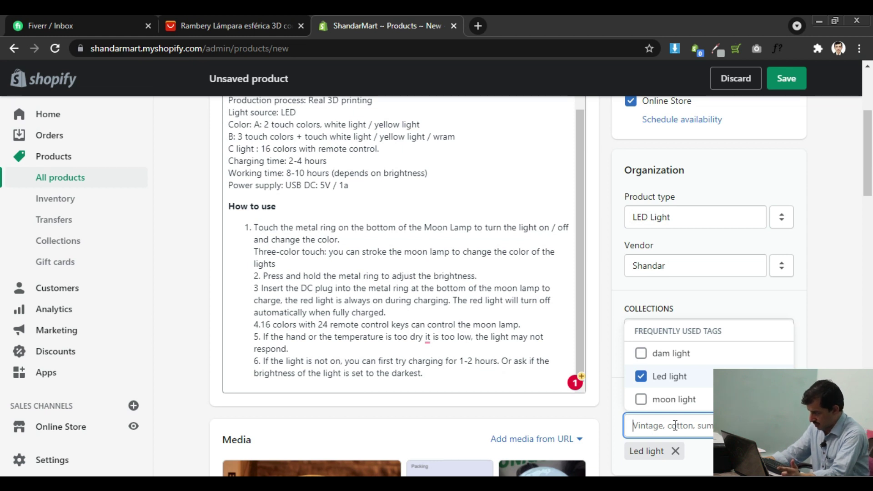
{"action": "type", "text": "moon "}
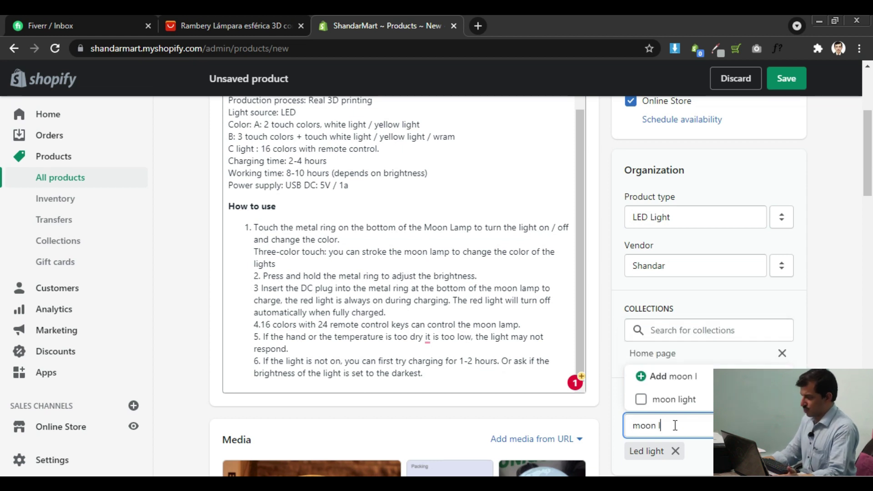
{"action": "type", "text": "light"}
{"action": "key", "text": "Return"}
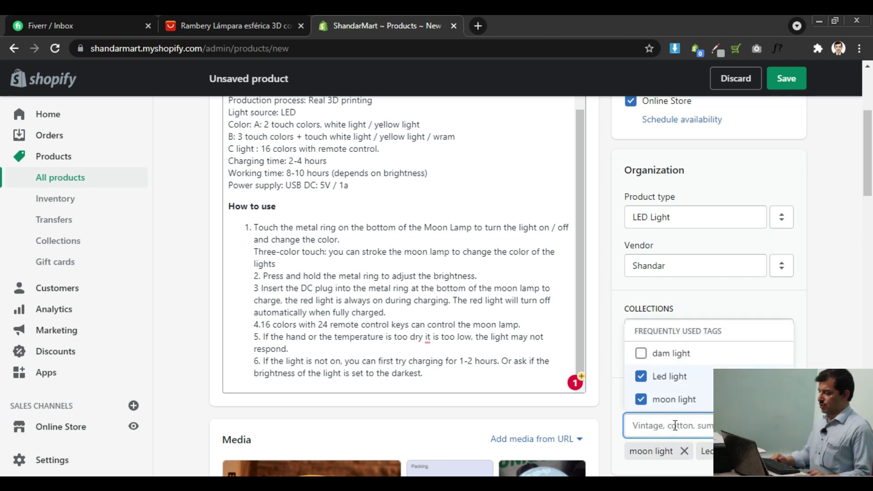
{"action": "type", "text": "Dame"}
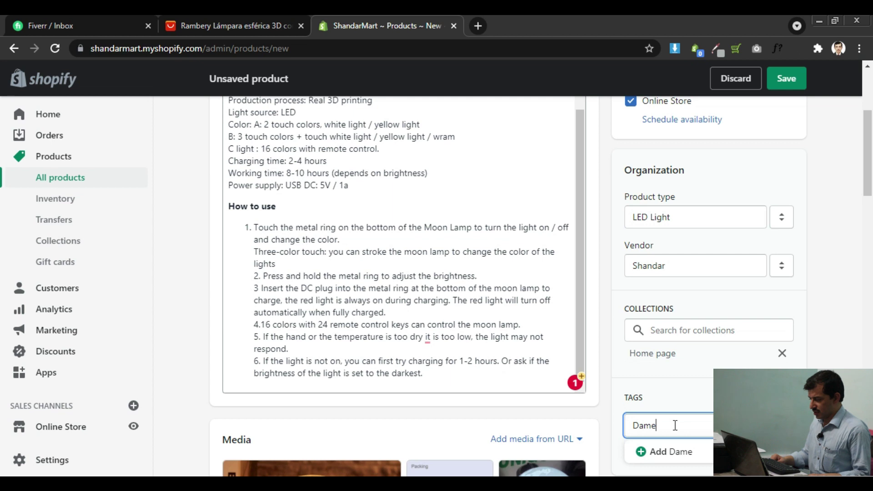
{"action": "key", "text": "BackSpace"}
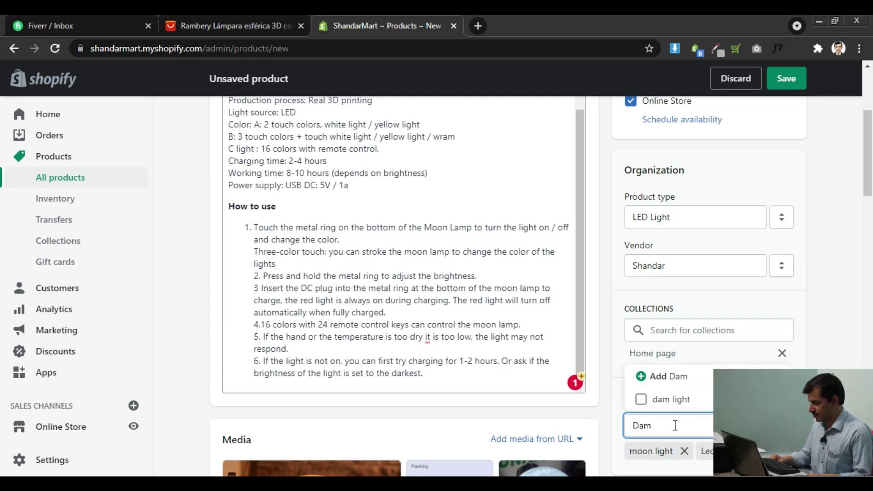
{"action": "type", "text": "light"}
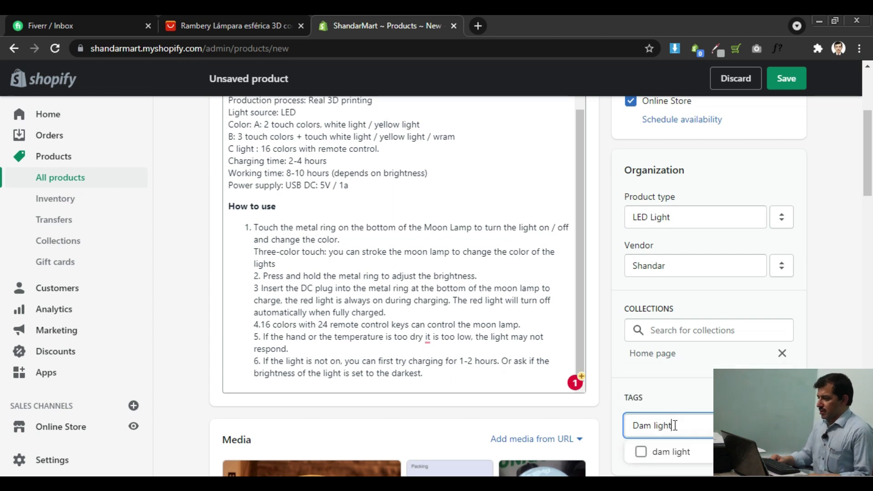
{"action": "key", "text": "Return"}
- Review the remaining product details down to the search engine listing and save the new product
{"action": "scroll", "coordinate": [756, 295], "scroll_direction": "down", "scroll_amount": 6}
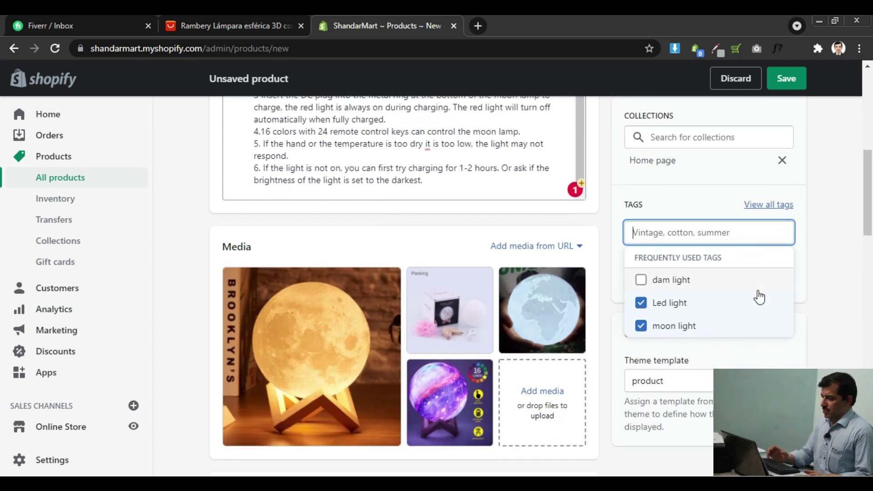
{"action": "scroll", "coordinate": [753, 301], "scroll_direction": "down", "scroll_amount": 18}
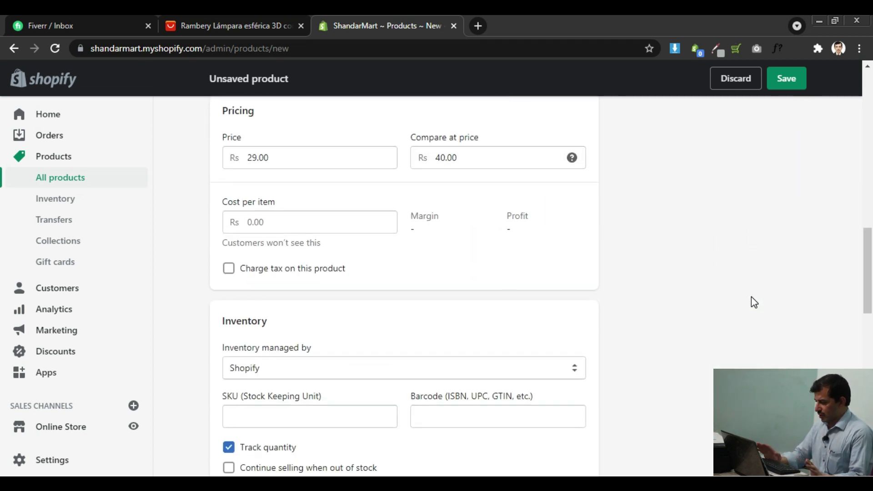
{"action": "scroll", "coordinate": [751, 300], "scroll_direction": "down", "scroll_amount": 7}
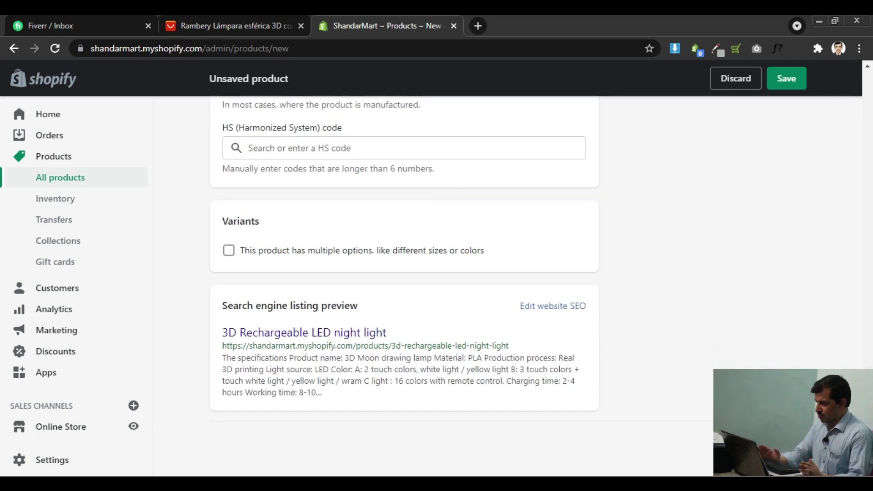
{"action": "left_click", "coordinate": [789, 83]}
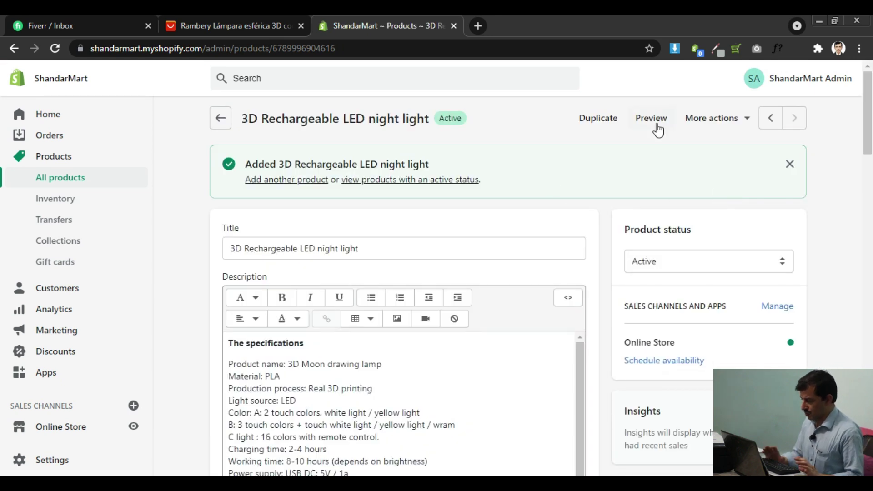
- Preview the saved product in the online store and examine its gallery images, specifications and usage instructions
{"action": "left_click", "coordinate": [651, 120]}
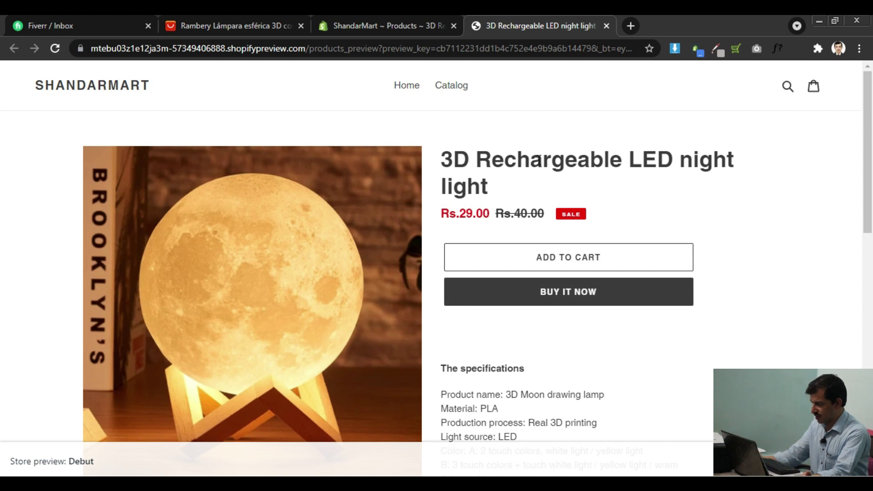
{"action": "scroll", "coordinate": [355, 252], "scroll_direction": "down", "scroll_amount": 4}
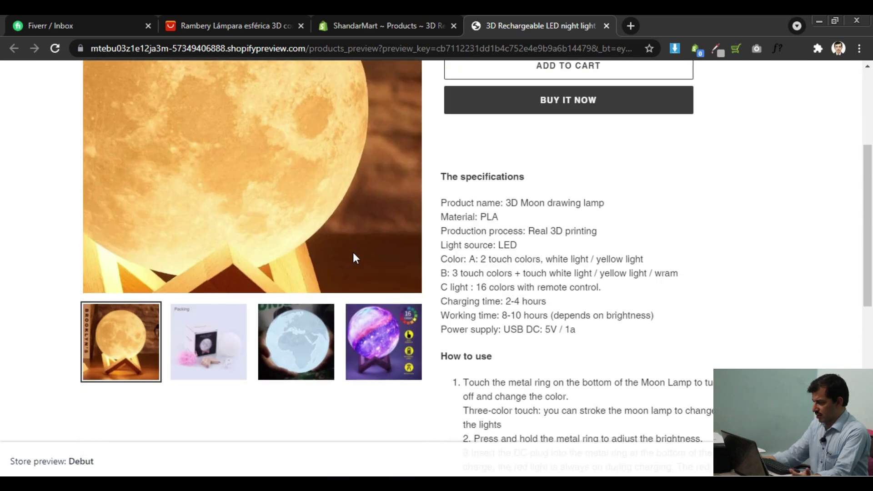
{"action": "left_click", "coordinate": [221, 332]}
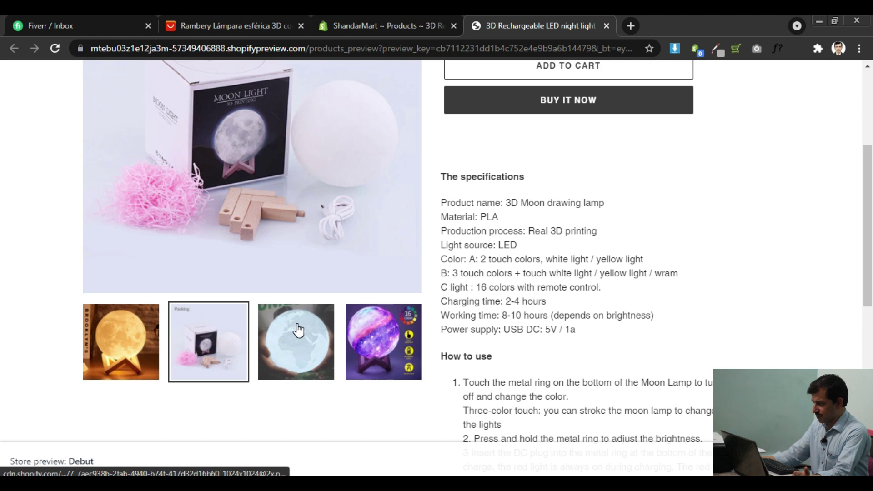
{"action": "scroll", "coordinate": [273, 331], "scroll_direction": "up", "scroll_amount": 1}
{"action": "left_click", "coordinate": [300, 387]}
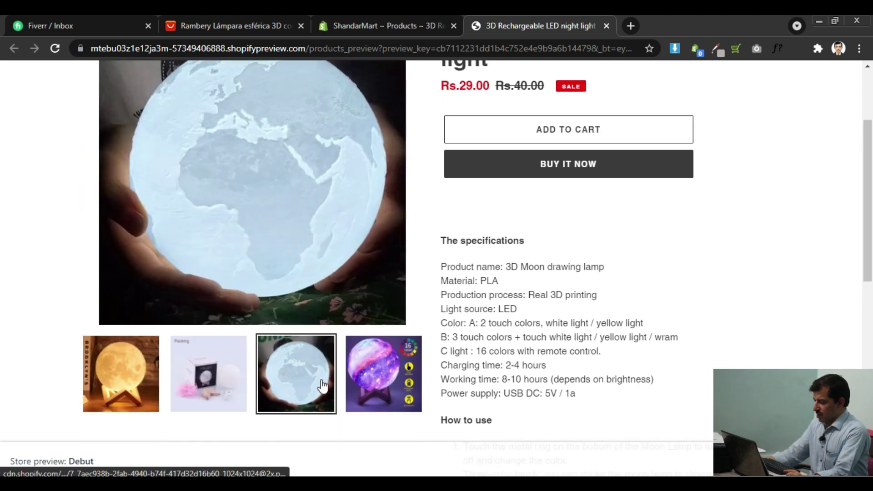
{"action": "left_click", "coordinate": [362, 382]}
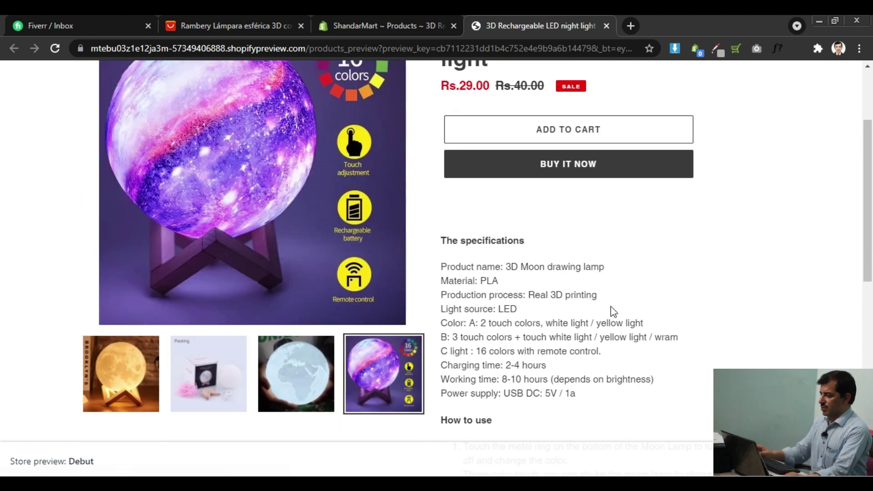
{"action": "scroll", "coordinate": [532, 282], "scroll_direction": "down", "scroll_amount": 8}
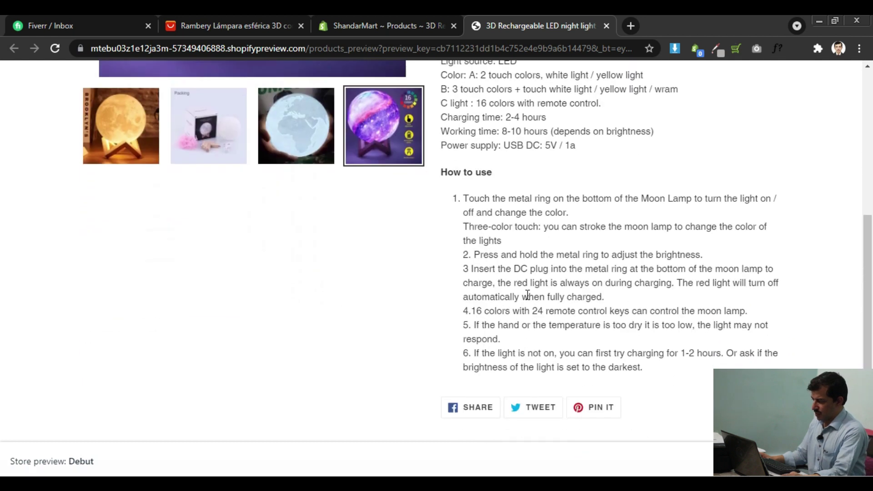
{"action": "scroll", "coordinate": [526, 295], "scroll_direction": "up", "scroll_amount": 15}
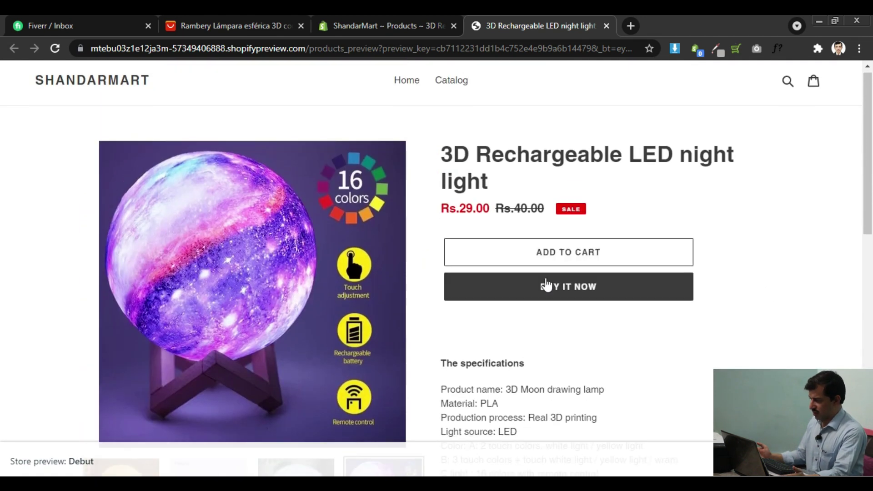